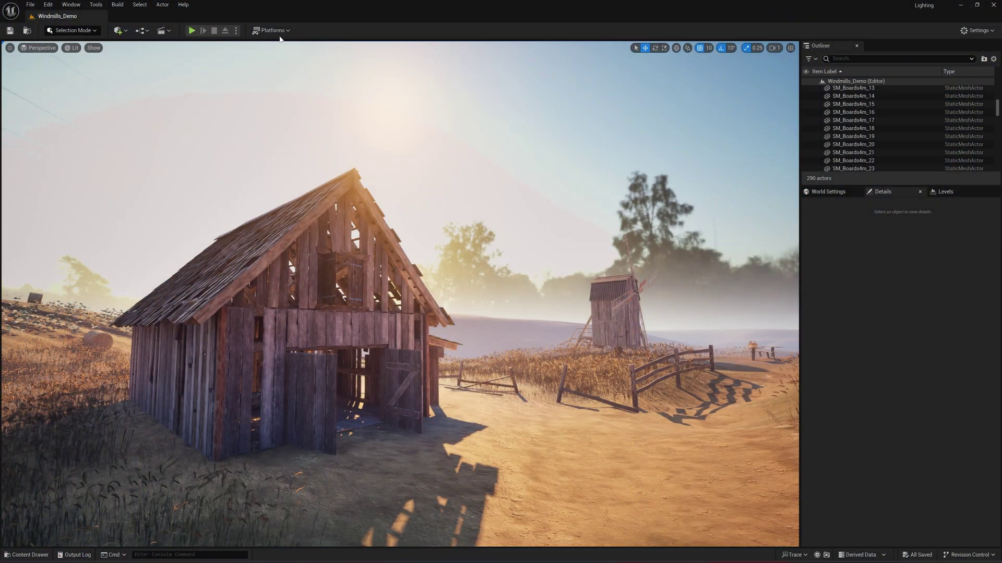
In Project Settings, set Dynamic Global Illumination Method and Reflection Method both to Lumen.
left_click(59, 131)
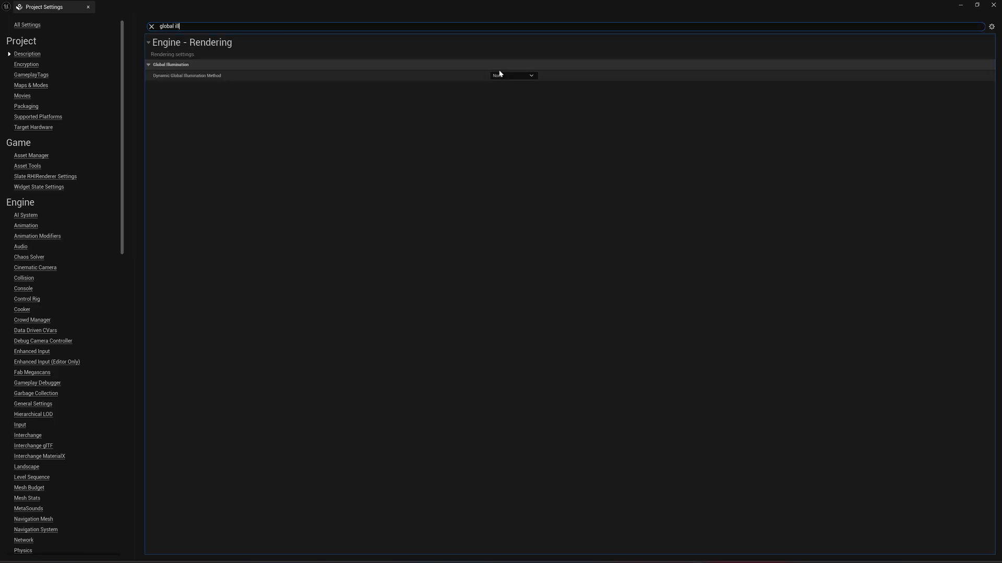
left_click(514, 76)
left_click(501, 92)
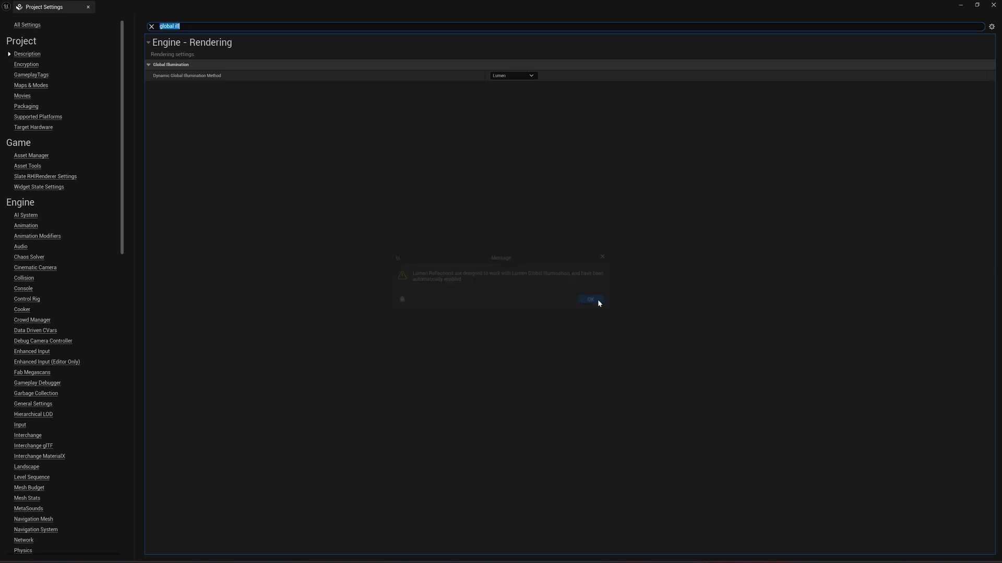
type("reflec")
left_click(512, 166)
left_click(505, 183)
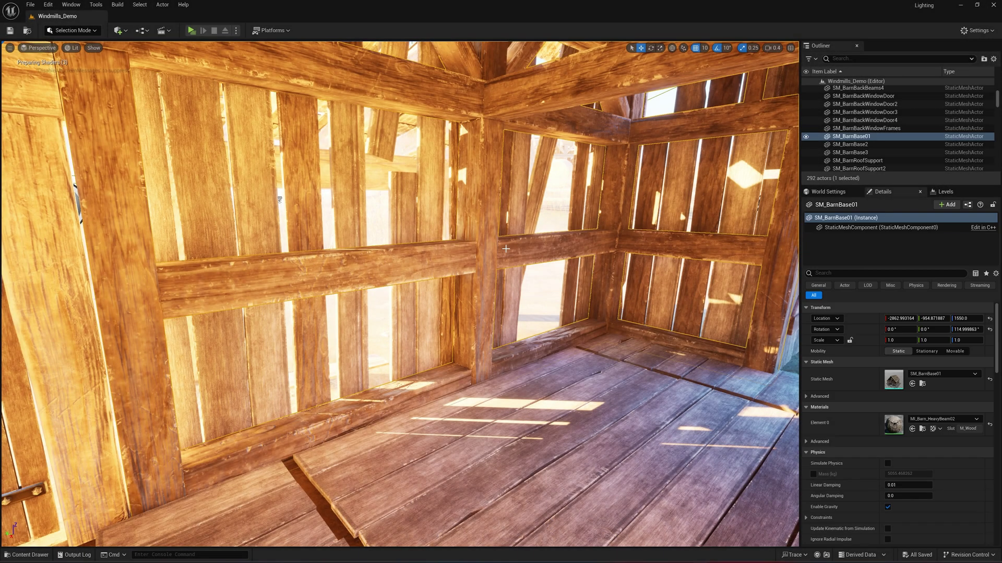
Enable Nanite on the SM_BarnBase01 mesh from the Content Drawer and close the drawer.
left_click(922, 384)
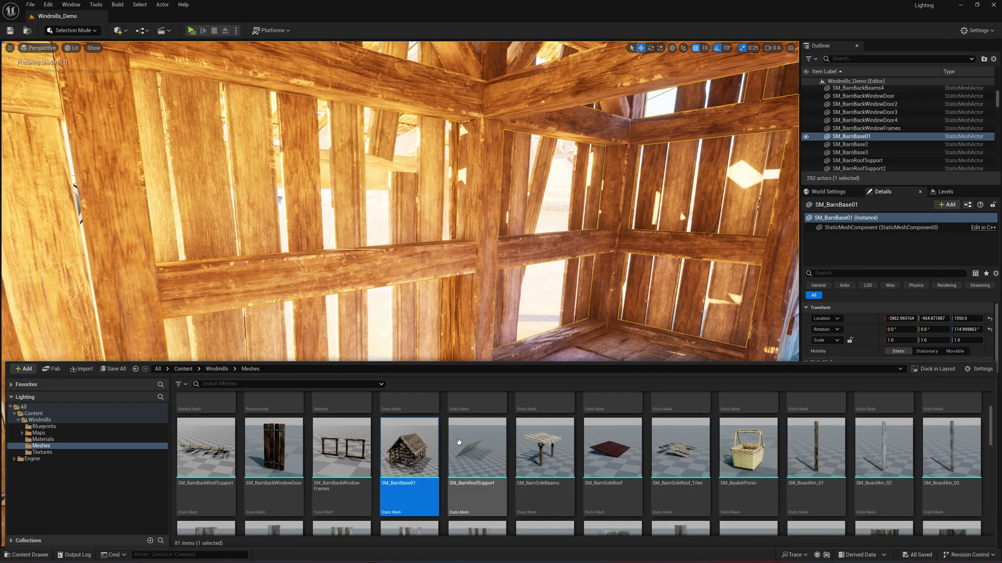
right_click(408, 447)
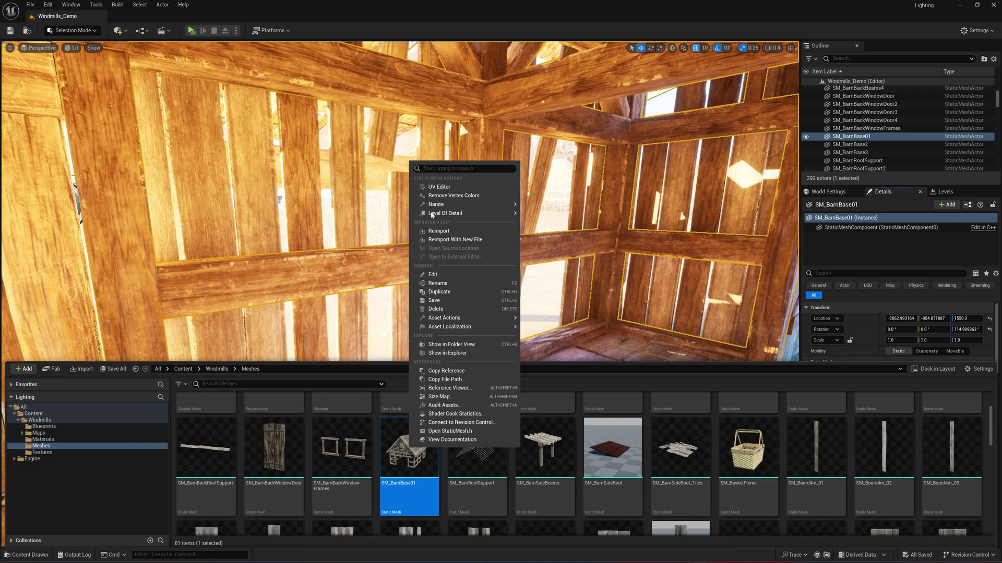
mouse_move(451, 205)
left_click(552, 224)
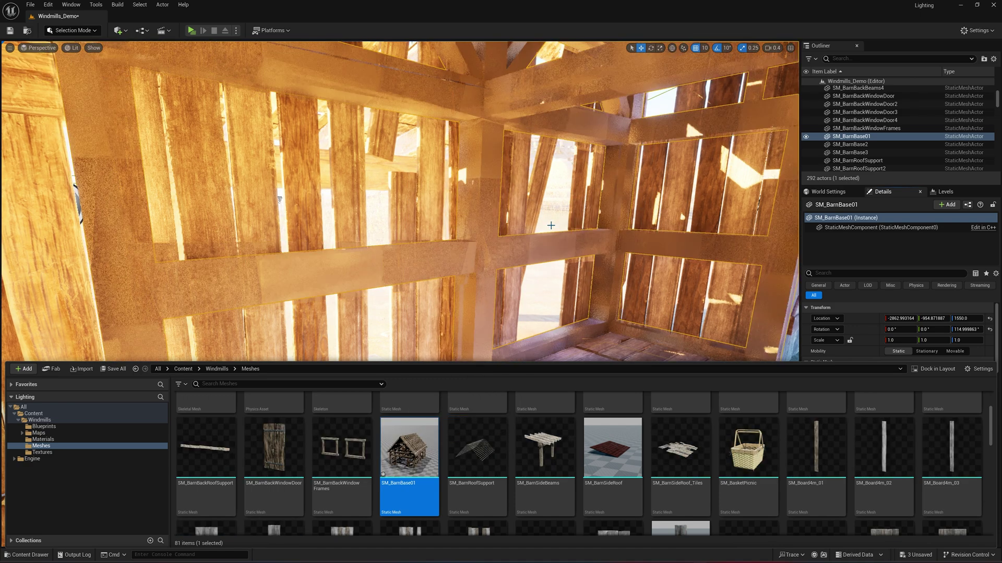
key("Escape")
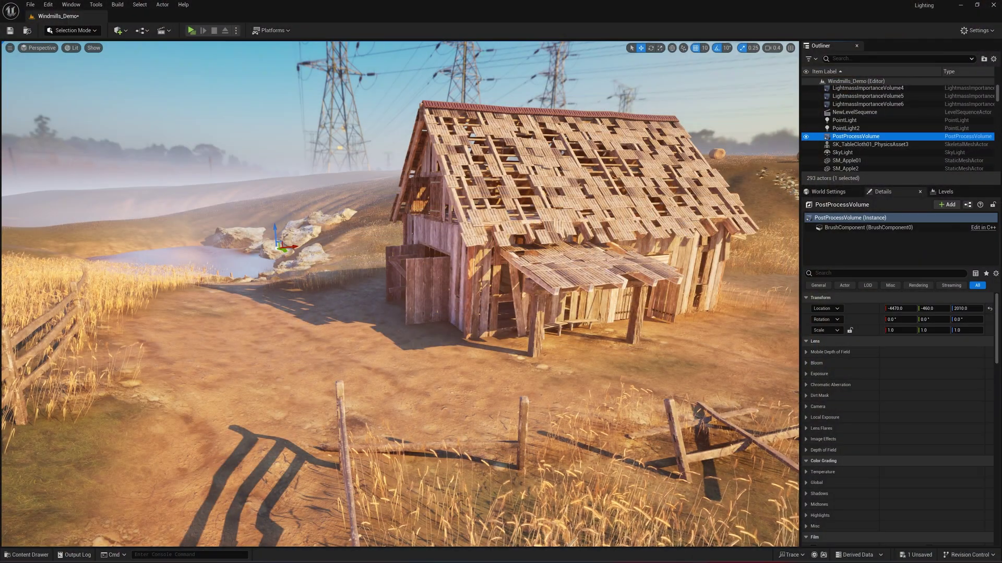
Filter the Post Process Volume details for 'max t' before switching to the DemonstrationMap level.
type("t")
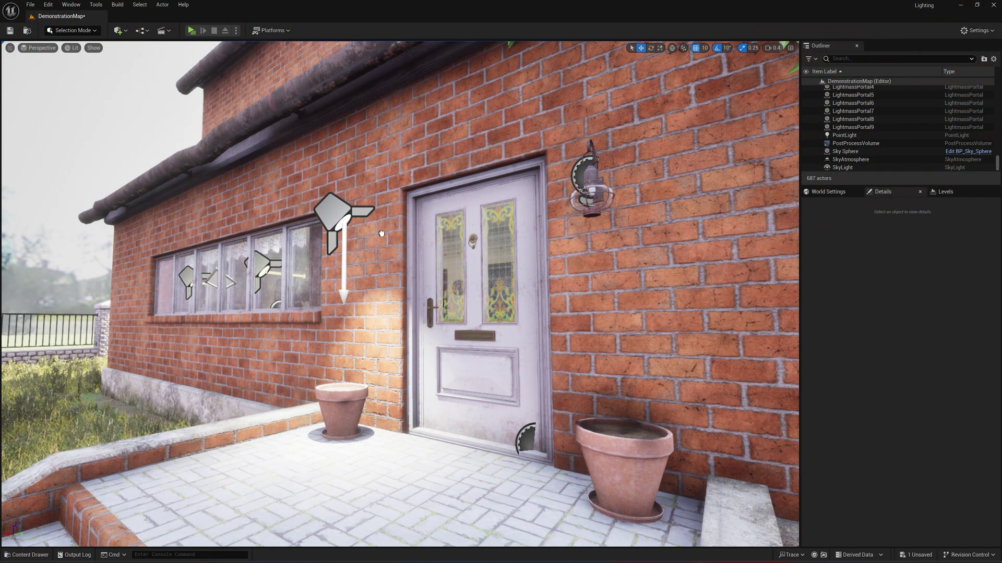
Rotate SpotLight6 beside the door and lower it to Z 200.
left_click(361, 224)
left_click_drag(333, 229, 324, 249)
left_click_drag(352, 205, 222, 314)
Turn on Use Temperature for SpotLight6 and edit its Temperature value.
scroll(897, 340, "down", 1)
left_click(818, 273)
type("tem")
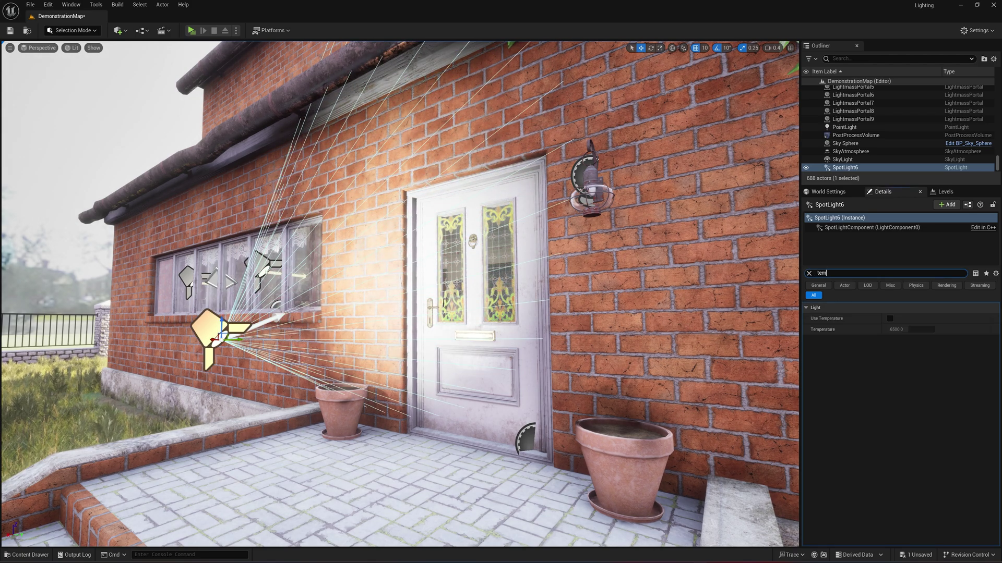
left_click(890, 318)
left_click(908, 329)
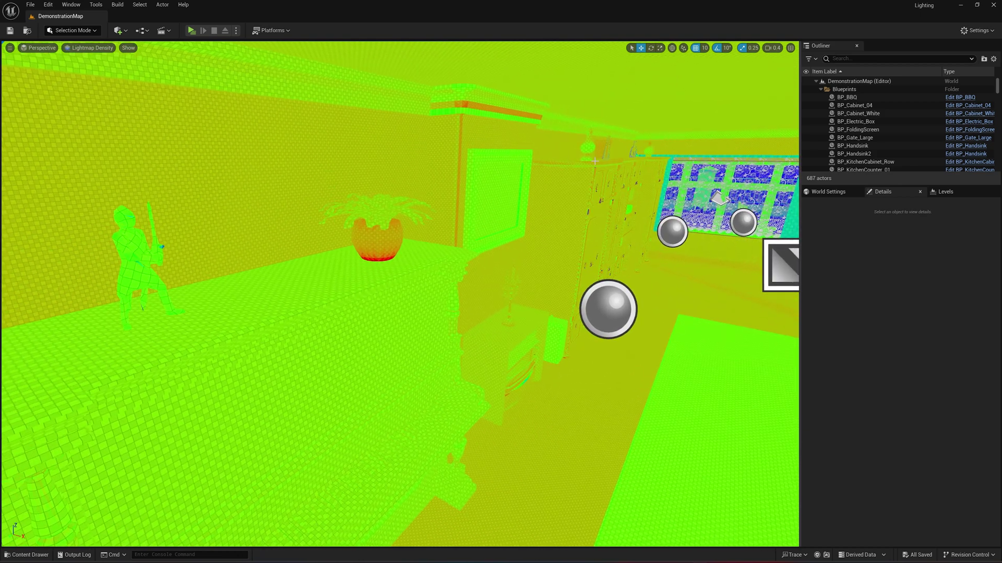
Override the flowerpot's lightmap resolution to 128 and check its density.
left_click(389, 235)
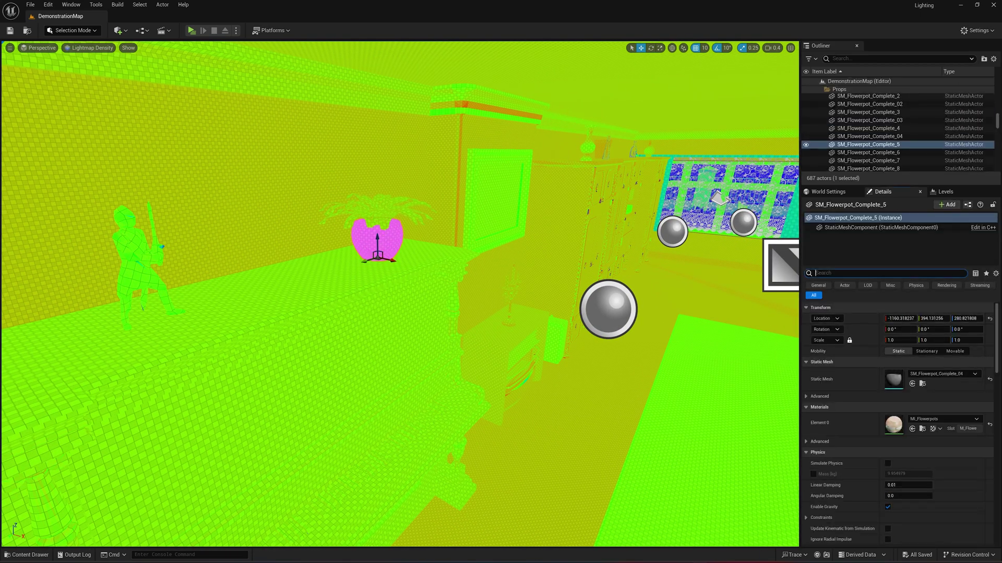
type("lightmap")
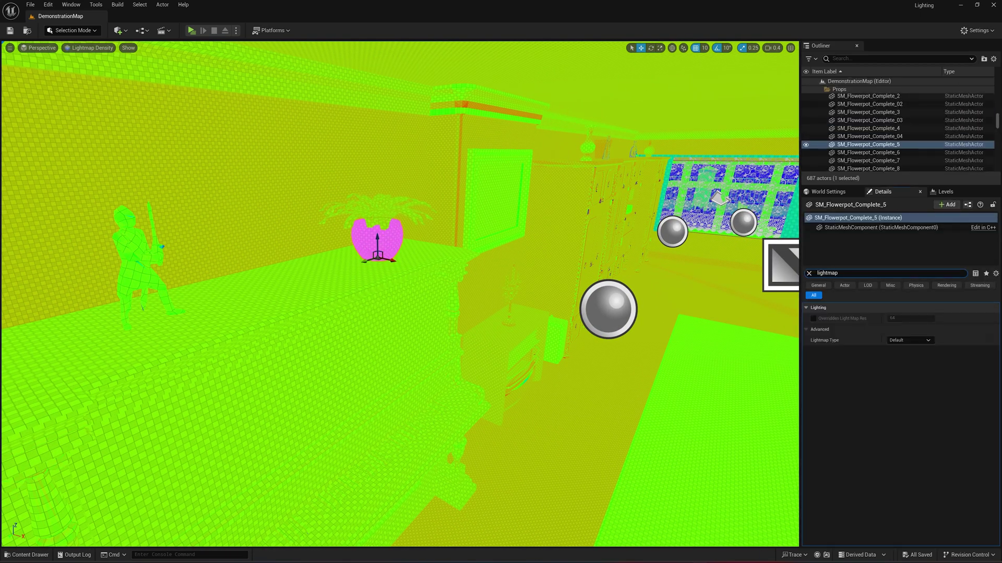
left_click(813, 319)
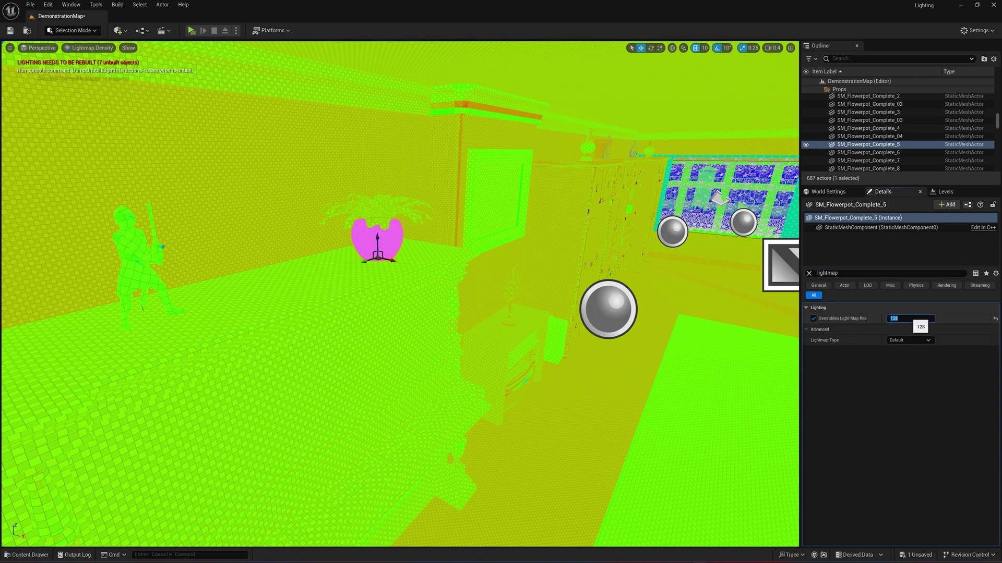
left_click(556, 281)
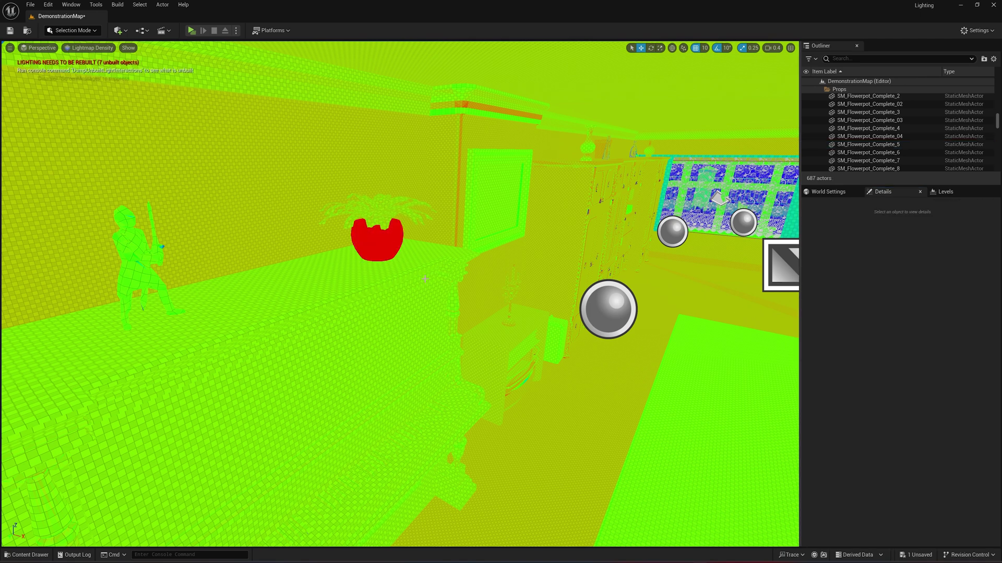
left_click(383, 251)
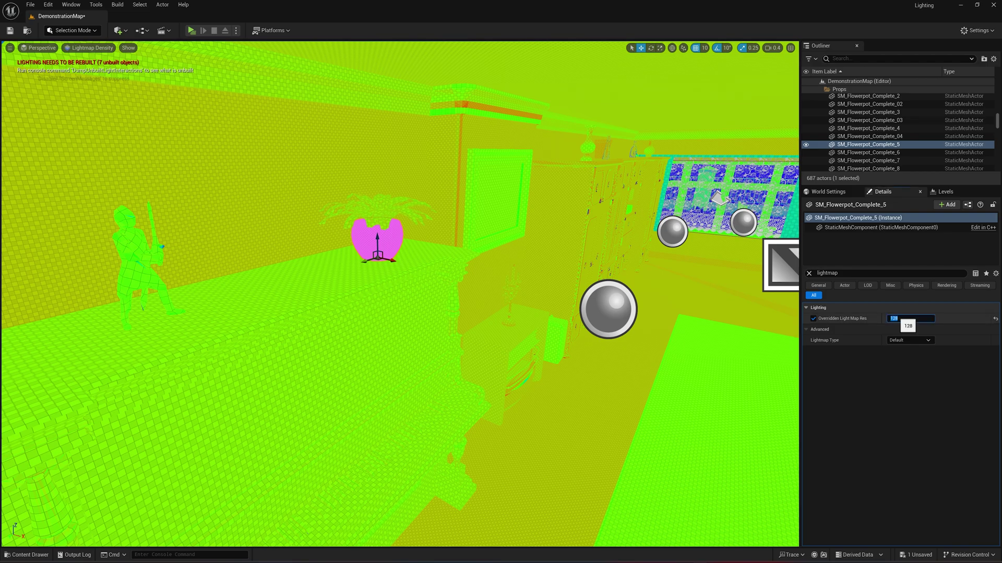
left_click(597, 330)
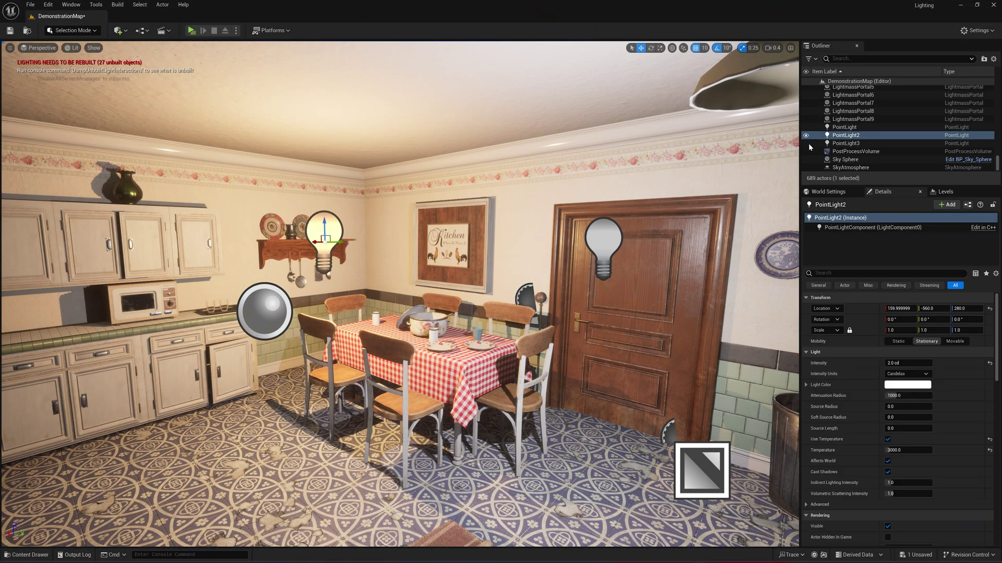
Toggle PointLight2 and PointLight3 visibility off and on to compare their lighting.
left_click(805, 136)
left_click(805, 136)
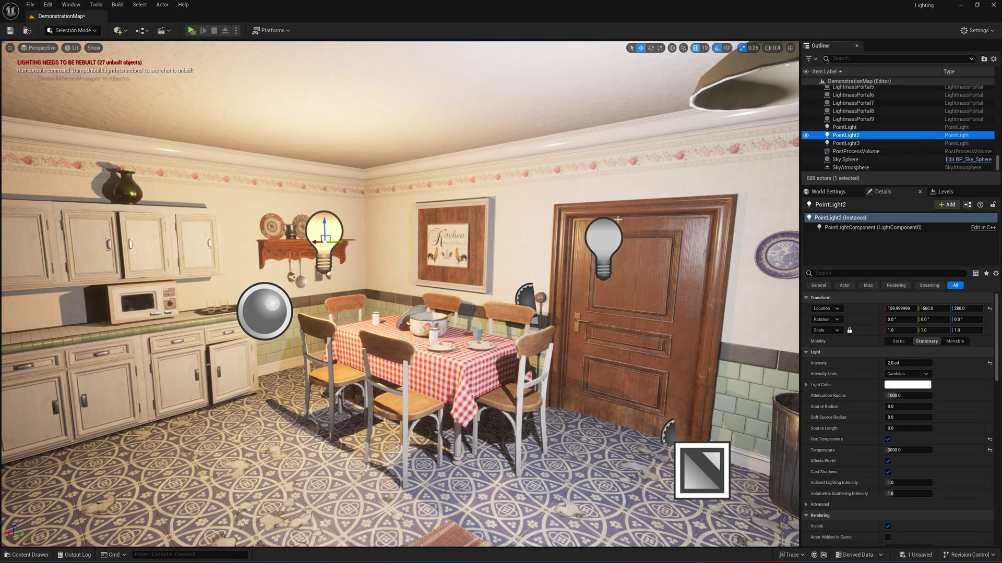
left_click(614, 226)
left_click(807, 143)
left_click(806, 144)
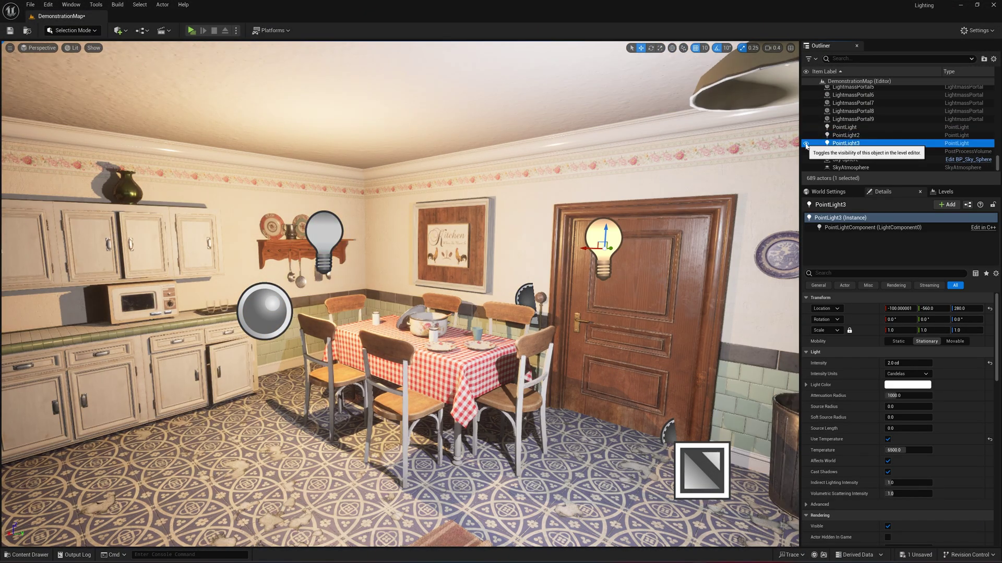
left_click(840, 135)
Move PointLight3 from lighting Channel 0 to Channel 1.
type("chann")
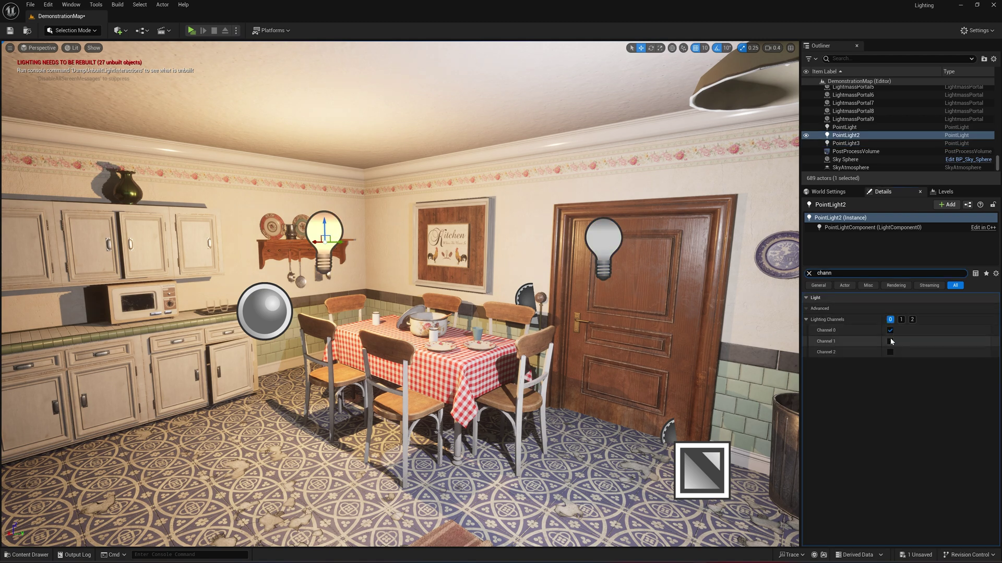
left_click(620, 259)
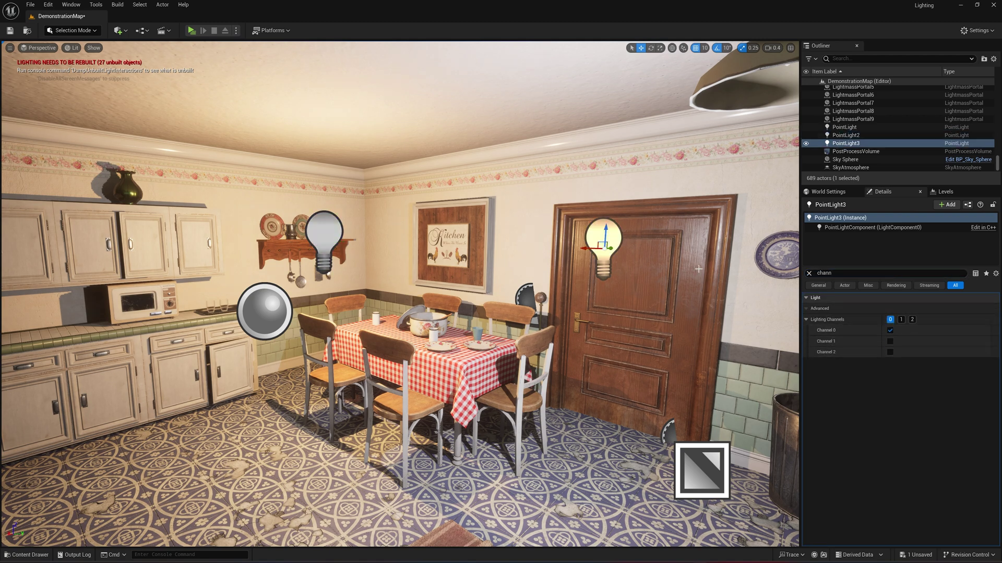
left_click(889, 331)
left_click(890, 342)
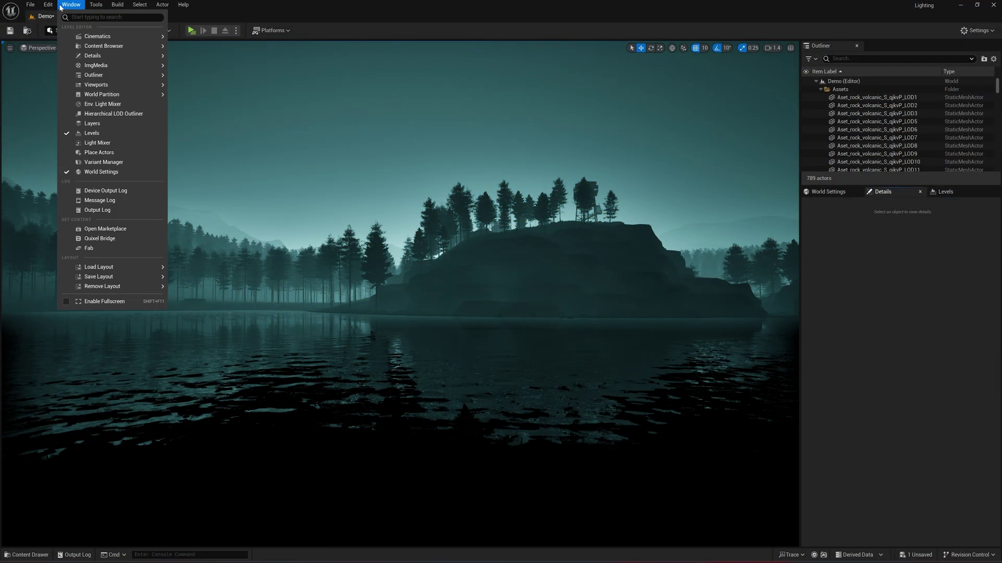
Add a sky light and a directional sun light from the Env. Light Mixer.
left_click(96, 106)
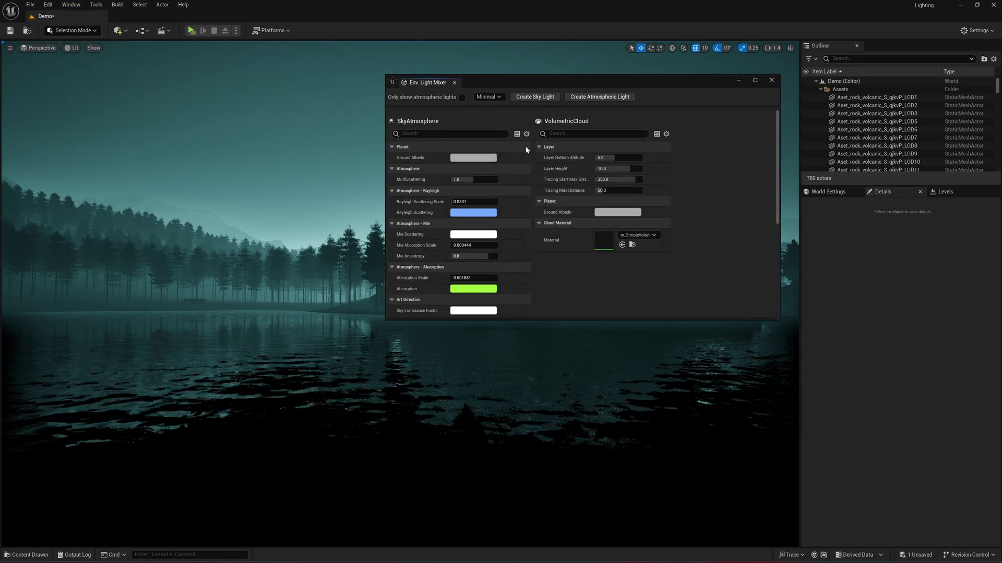
left_click_drag(531, 87, 516, 152)
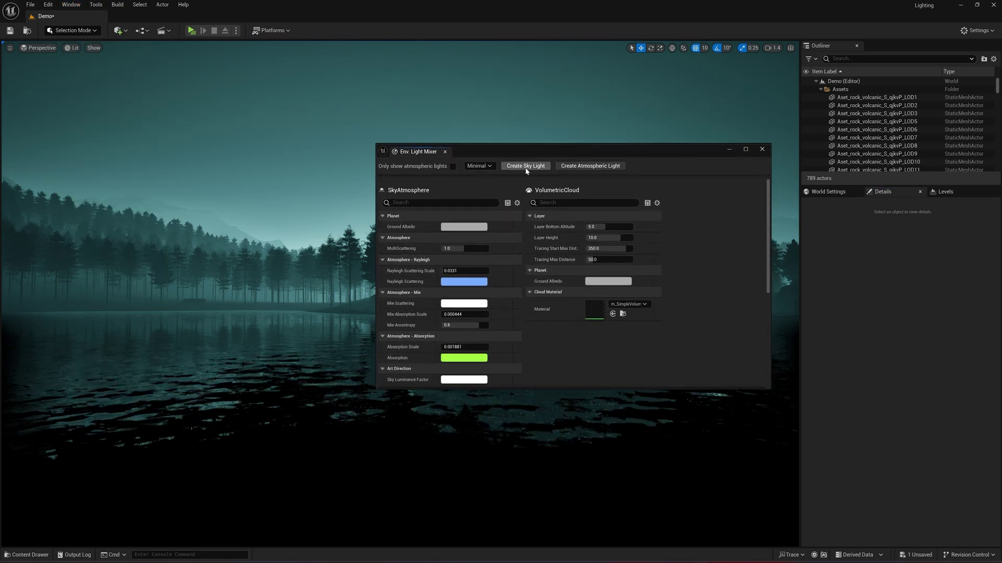
left_click(524, 167)
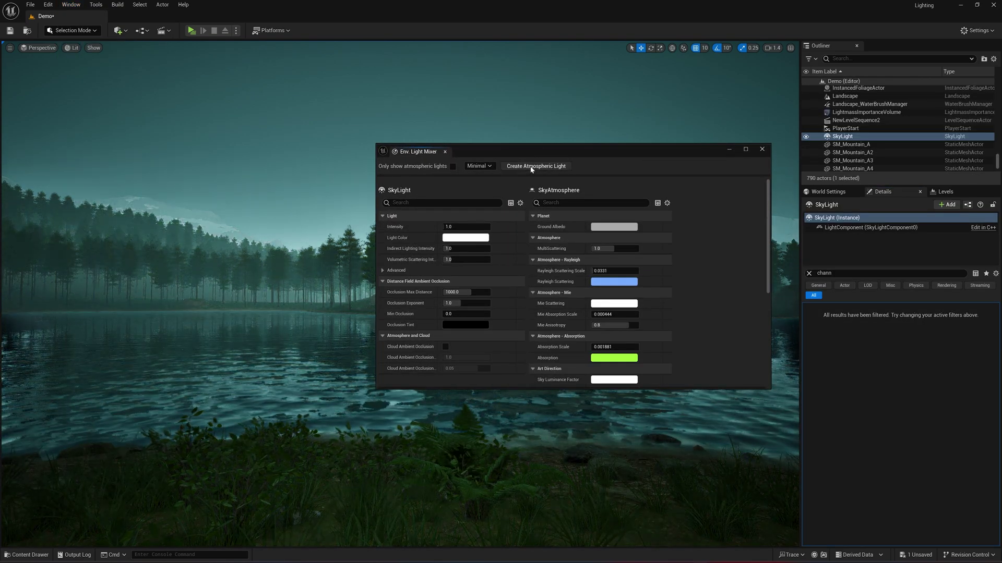
left_click(532, 166)
left_click_drag(548, 156, 352, 241)
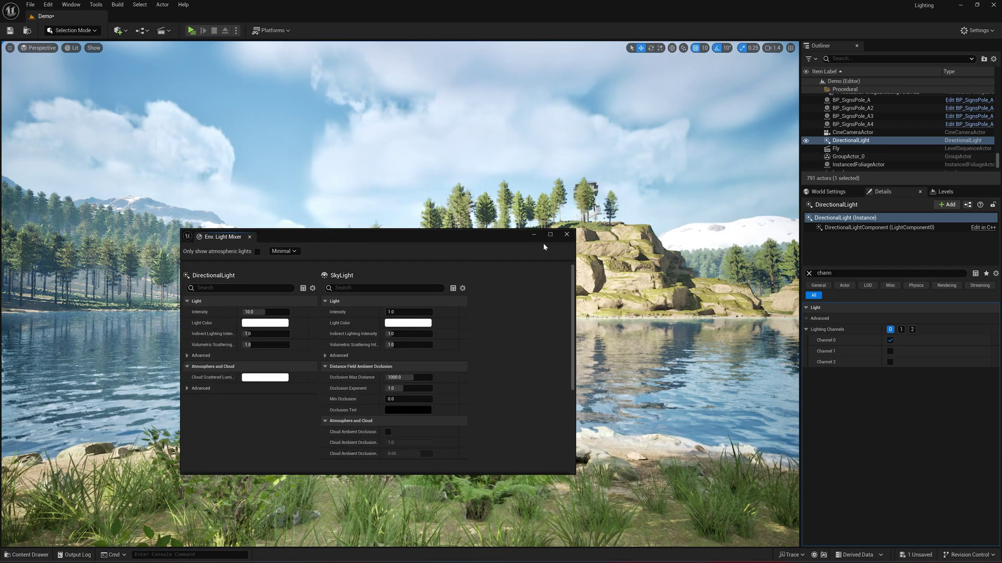
left_click(567, 235)
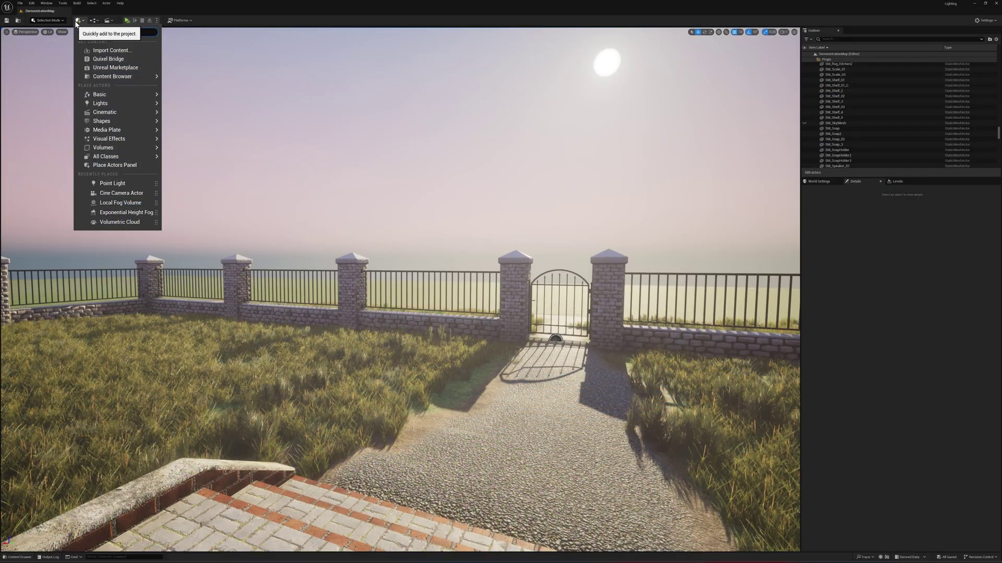
Place an HDRI Backdrop into the garden scene.
type("hdri")
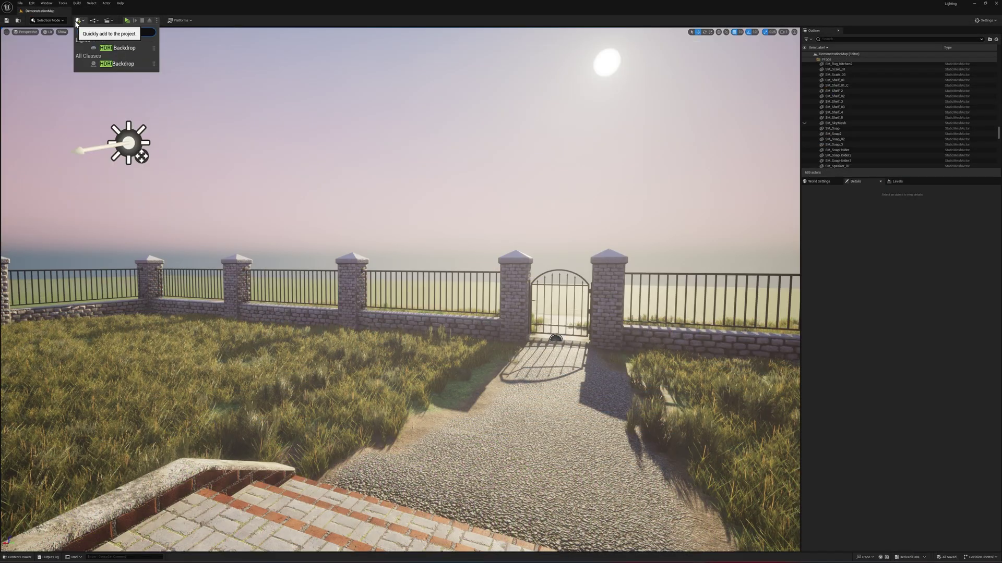
left_click_drag(103, 44, 427, 190)
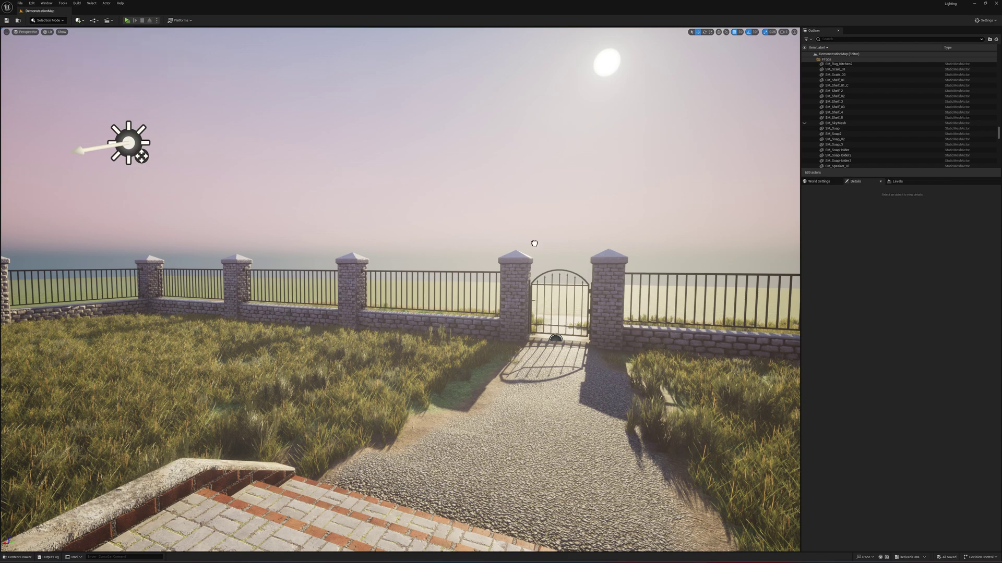
left_click_drag(534, 243, 534, 243)
Set the backdrop cubemap to autumn_hockey_4k, then switch it to daylight.
left_click(934, 312)
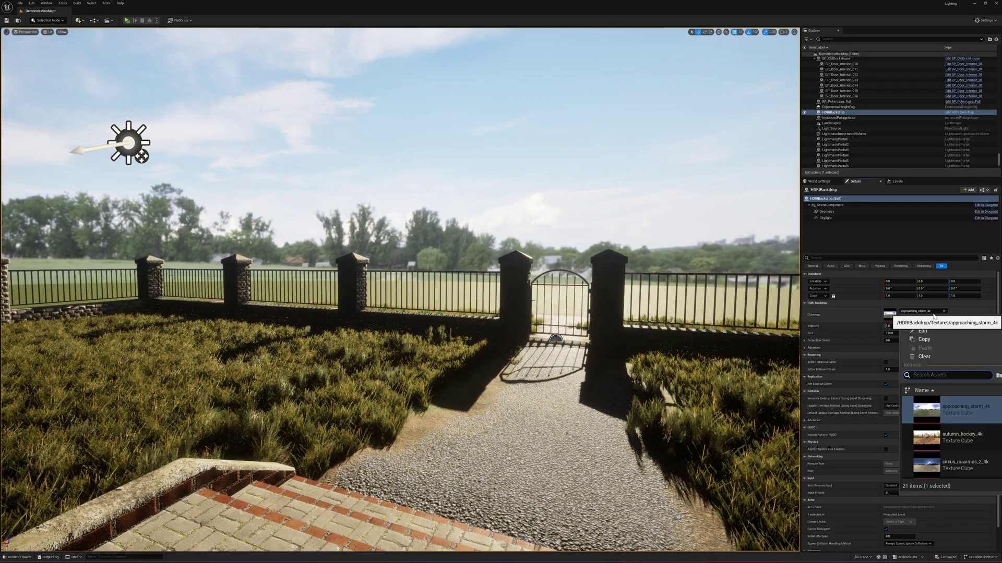
left_click(954, 438)
left_click(926, 313)
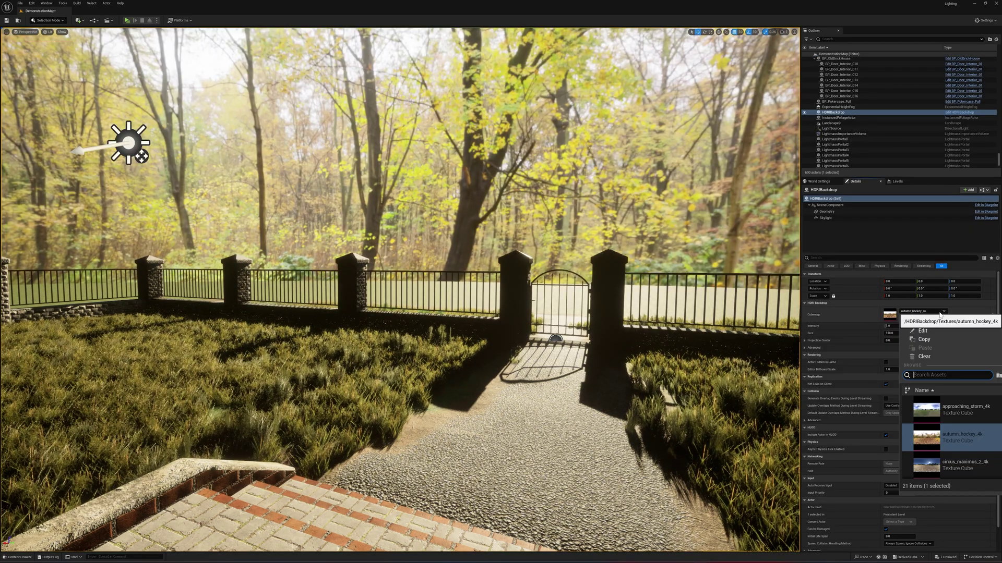
scroll(947, 430, "down", 1)
left_click(934, 422)
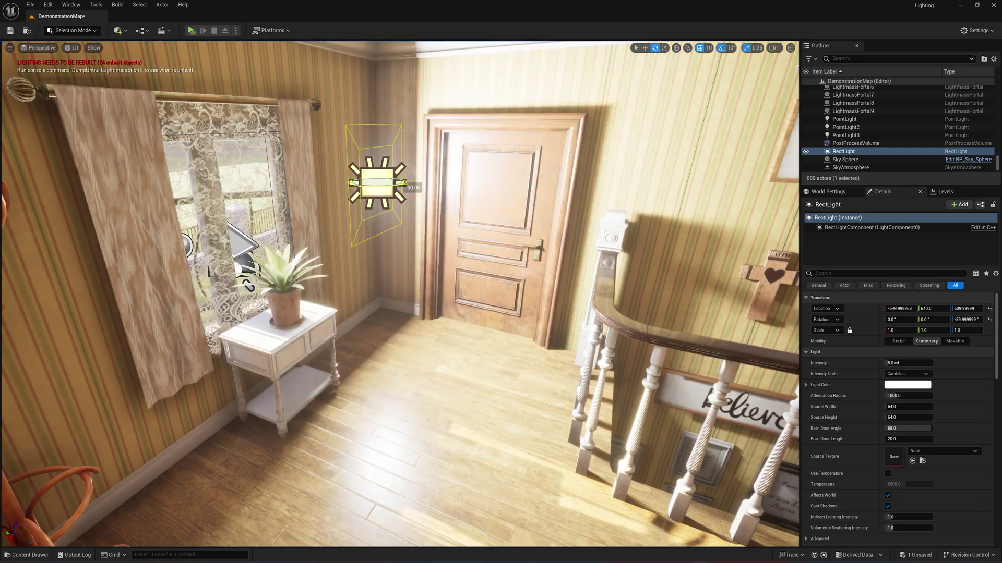
Move the rect light from the door to the window and set intensity to 2 cd.
key("w")
left_click_drag(376, 182, 240, 196)
left_click(907, 363)
type("2")
key("Return")
Set the rect light's Source Width to 50 and Source Height to 100.
scroll(897, 387, "down", 2)
left_click(908, 380)
type("50")
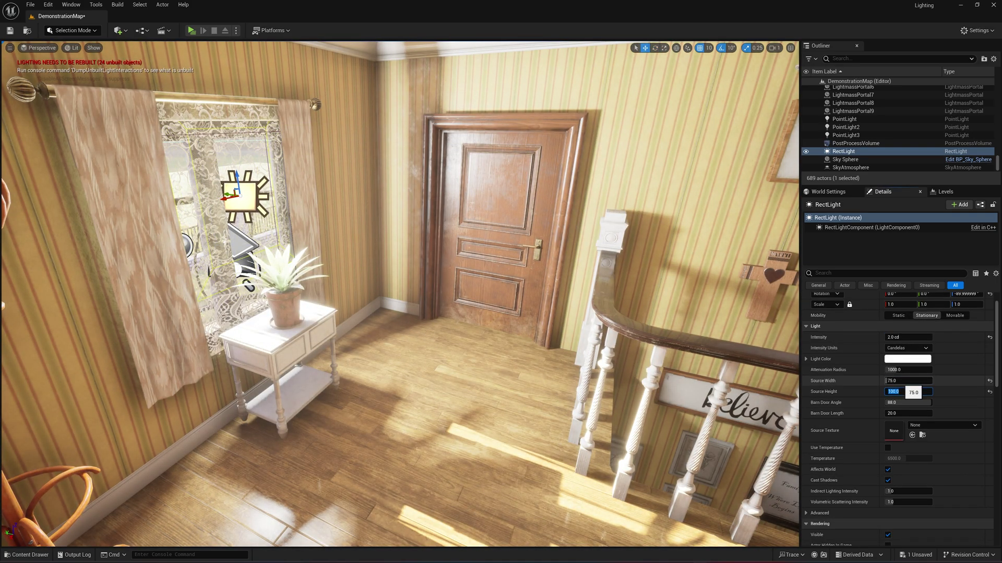
key("Return")
left_click_drag(889, 381, 901, 384)
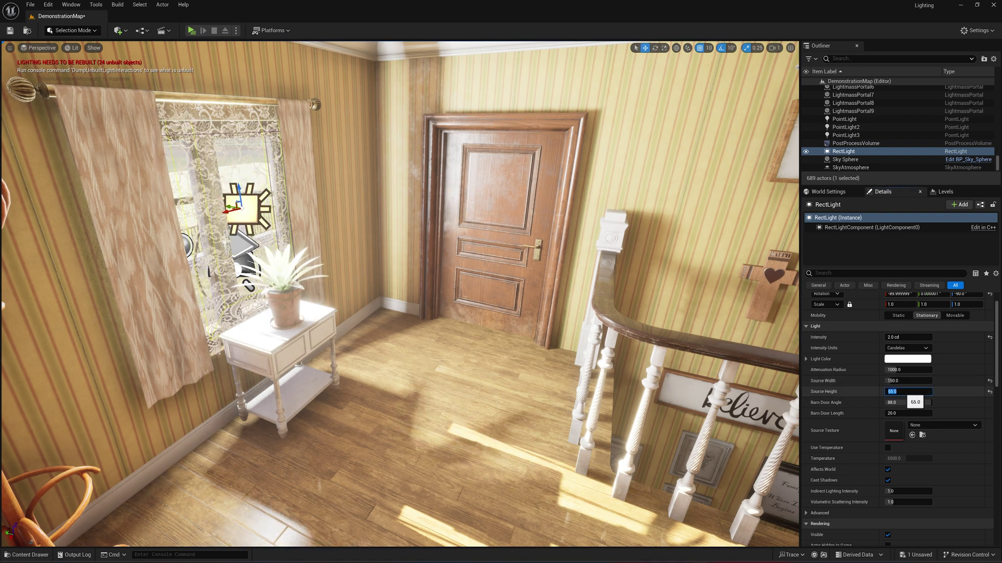
key("Return")
Set Barn Door Angle to 45, raise intensity to 4 cd, and widen the angle to about 61.
left_click(911, 403)
type("45")
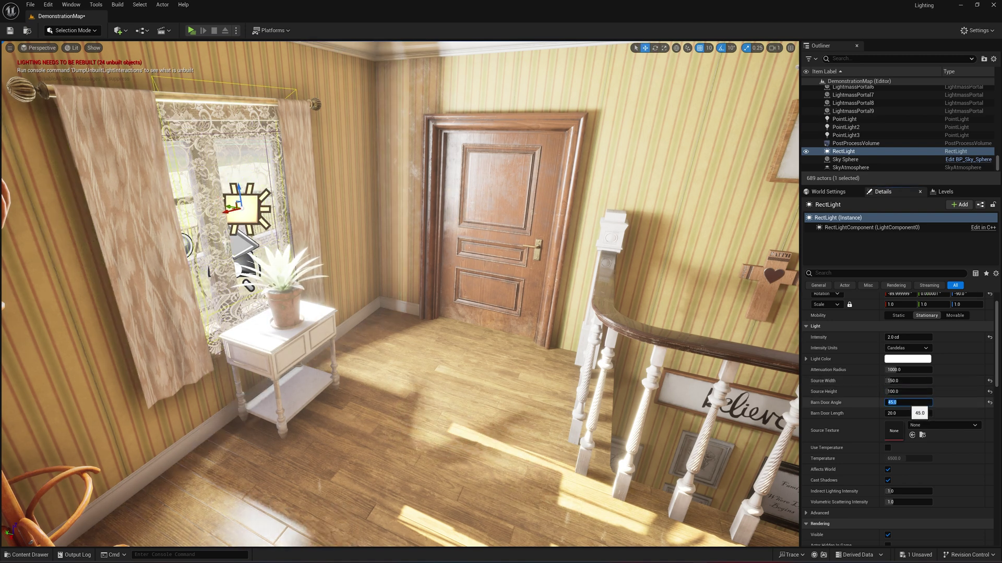
key("Return")
left_click_drag(908, 402, 874, 370)
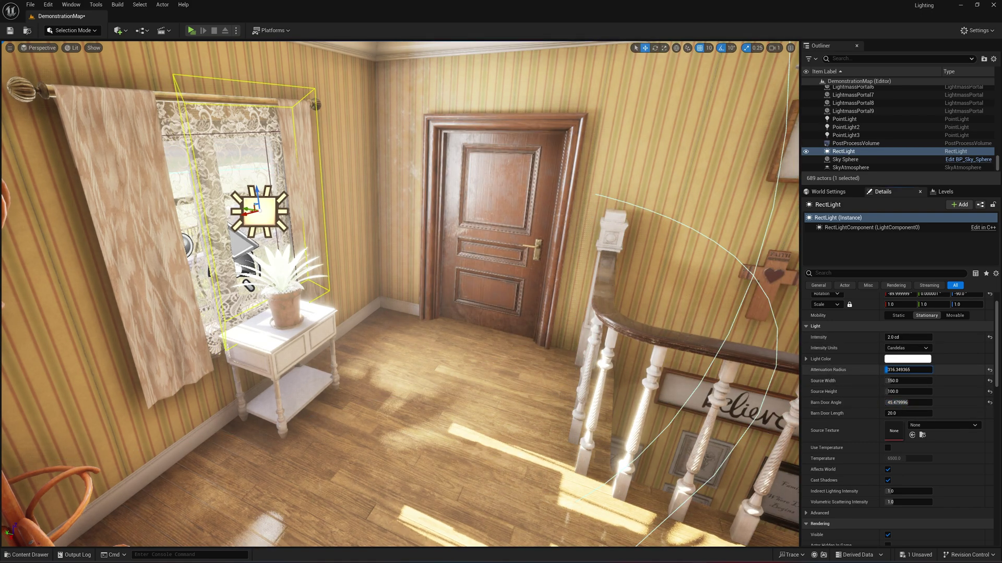
left_click(909, 338)
type("4")
key("Return")
mouse_move(910, 402)
left_mouse_down()
mouse_move(929, 403)
mouse_move(902, 381)
mouse_move(921, 391)
mouse_move(910, 415)
left_mouse_up()
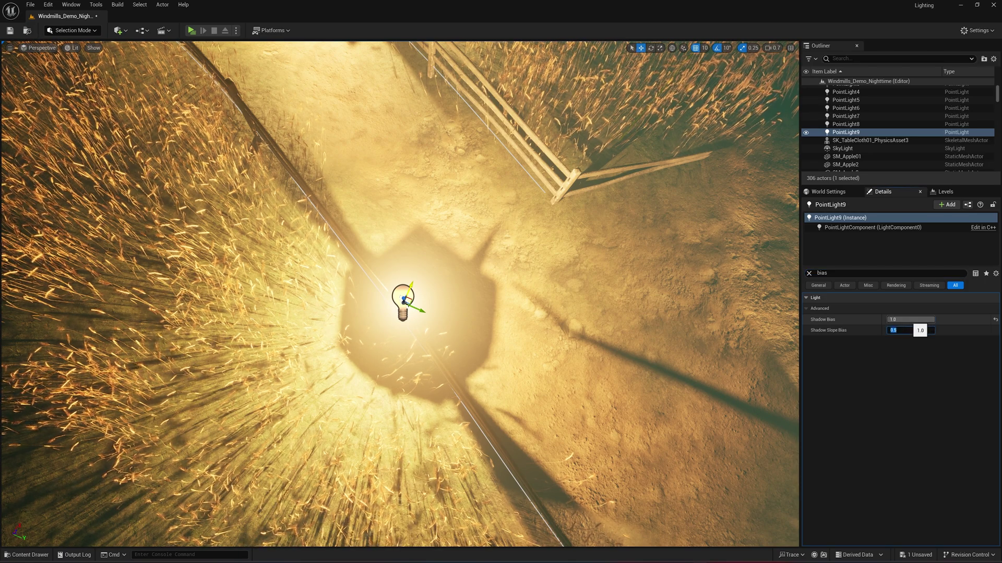
Commit PointLight9's Shadow Slope Bias at 1.0, then try 0.0 for its bias values.
key("Return")
scroll(403, 297, "down", 5)
scroll(402, 297, "up", 3)
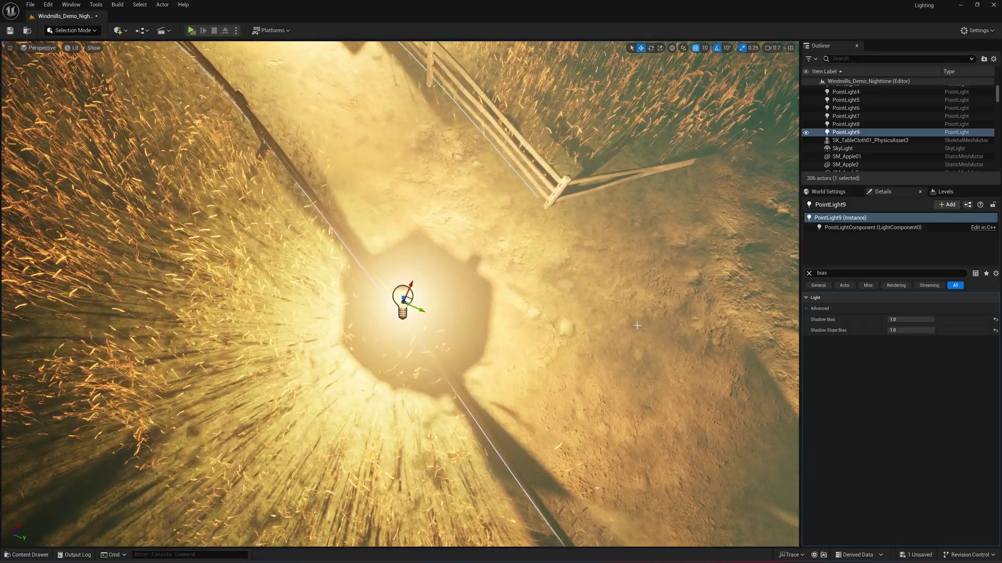
left_click(910, 320)
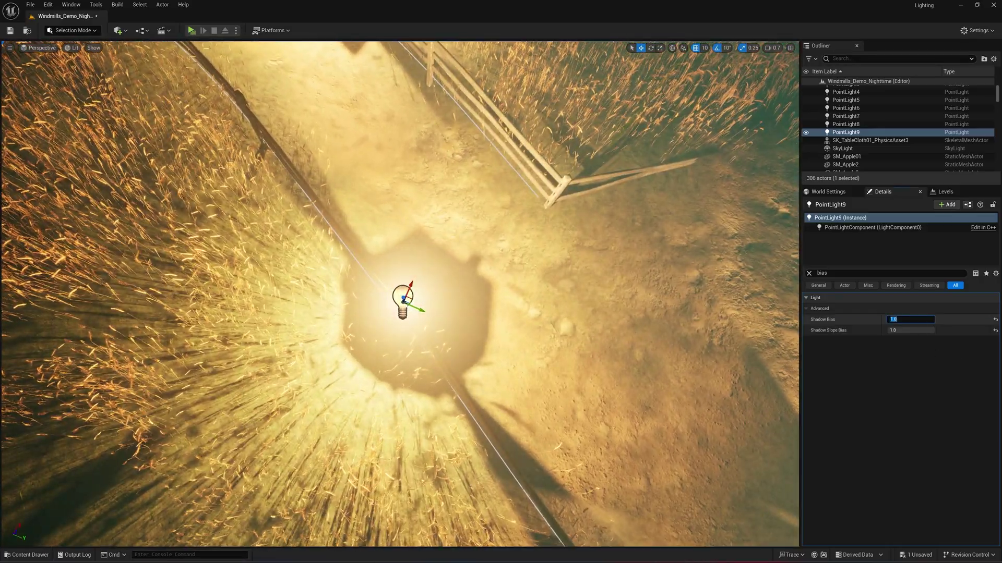
key("Return")
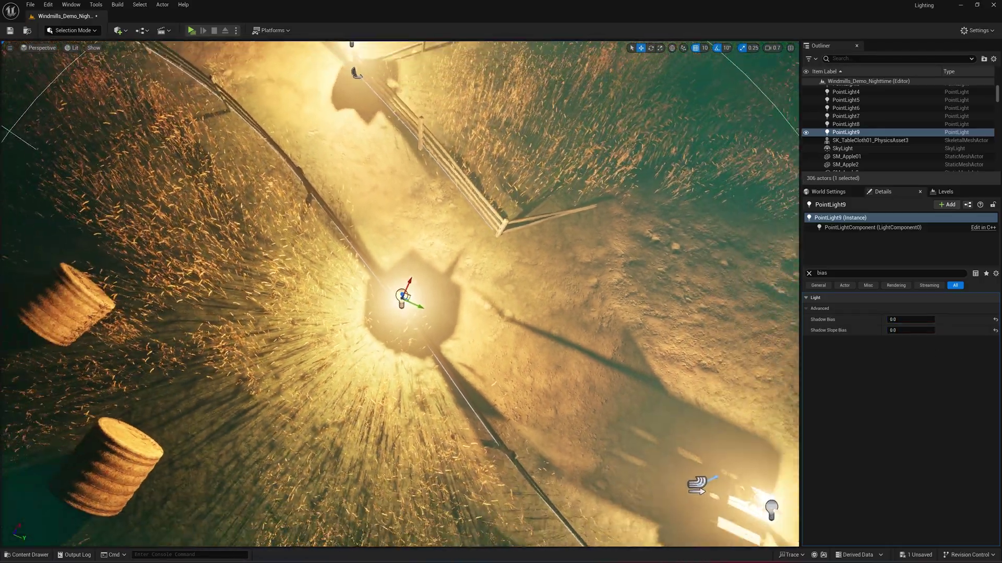
Reset Shadow Bias to its 0.5 default and review the bias settings.
scroll(402, 298, "down", 5)
scroll(402, 298, "up", 6)
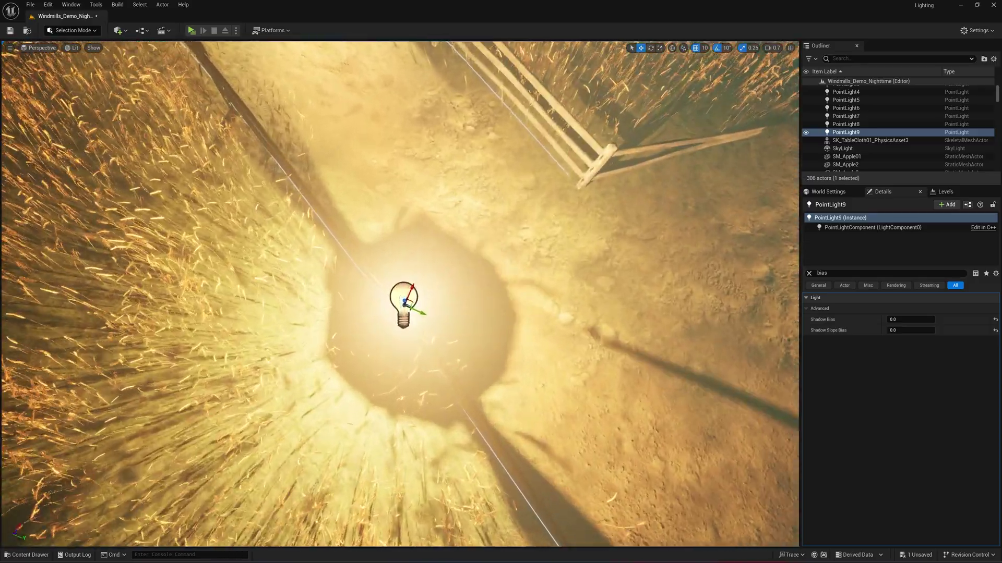
scroll(403, 297, "down", 3)
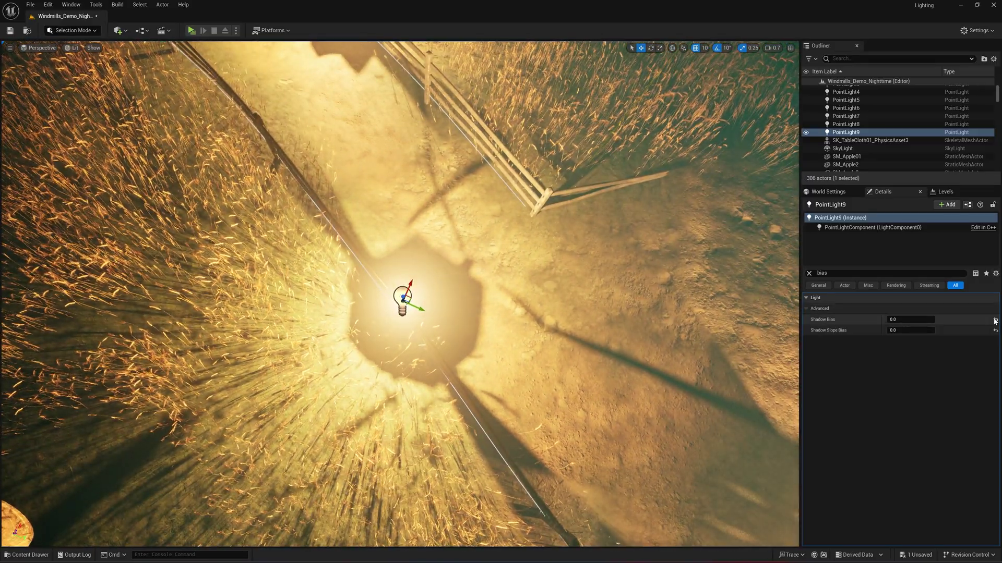
left_click(995, 321)
scroll(577, 281, "down", 6)
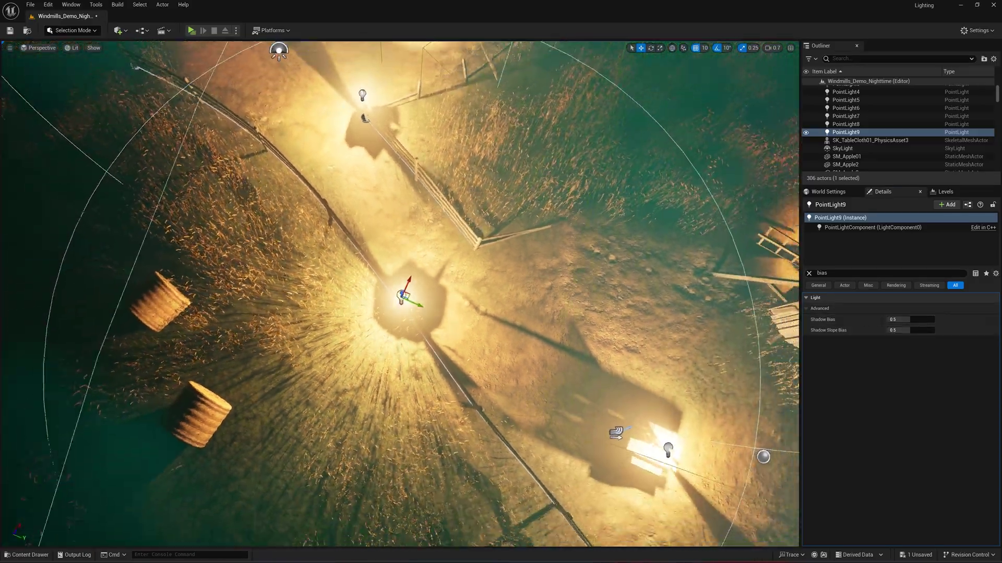
scroll(578, 282, "up", 2)
scroll(577, 282, "up", 5)
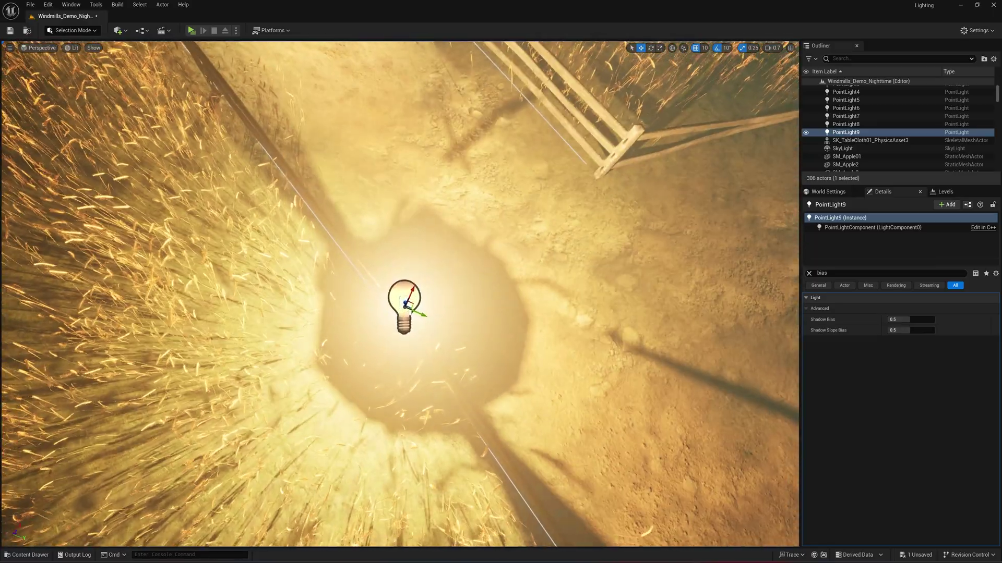
scroll(577, 281, "down", 2)
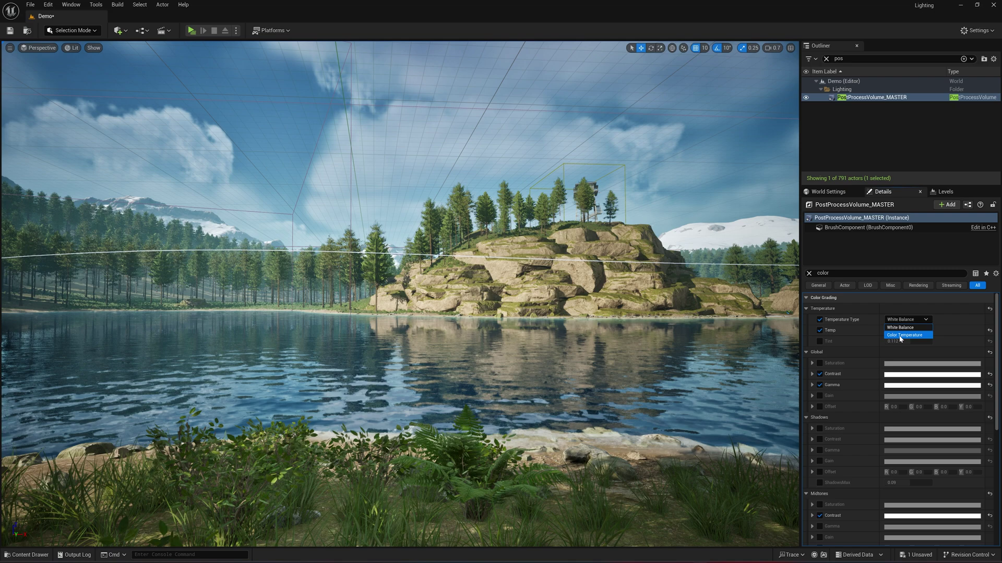
In PostProcessVolume_MASTER Color Grading, choose Color Temperature, try 3000, then settle on 6500.
left_click(900, 337)
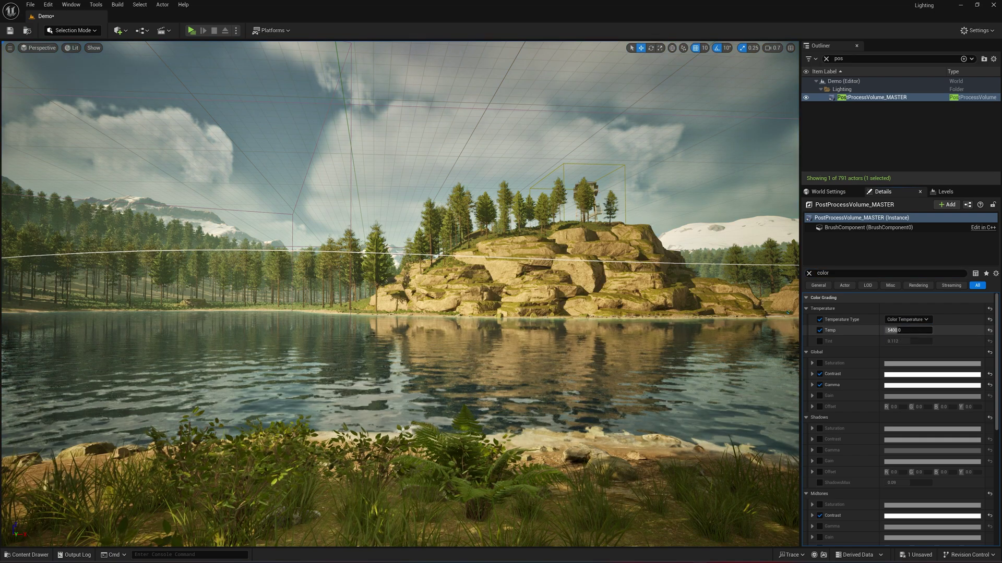
key("Return")
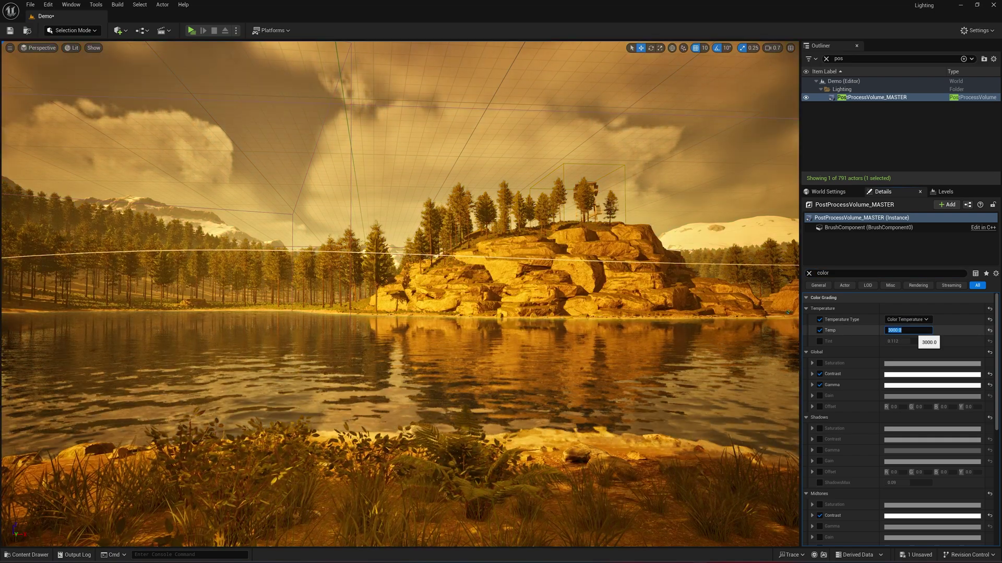
key("Return")
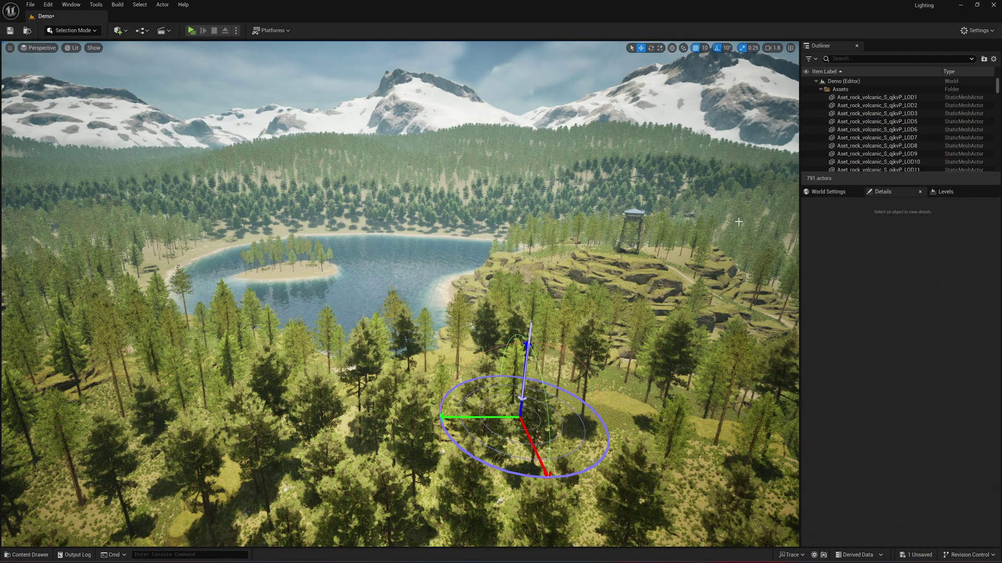
Rotate the sun down toward dusk, back to bright daylight, toward night, then up again.
key("ctrl+l")
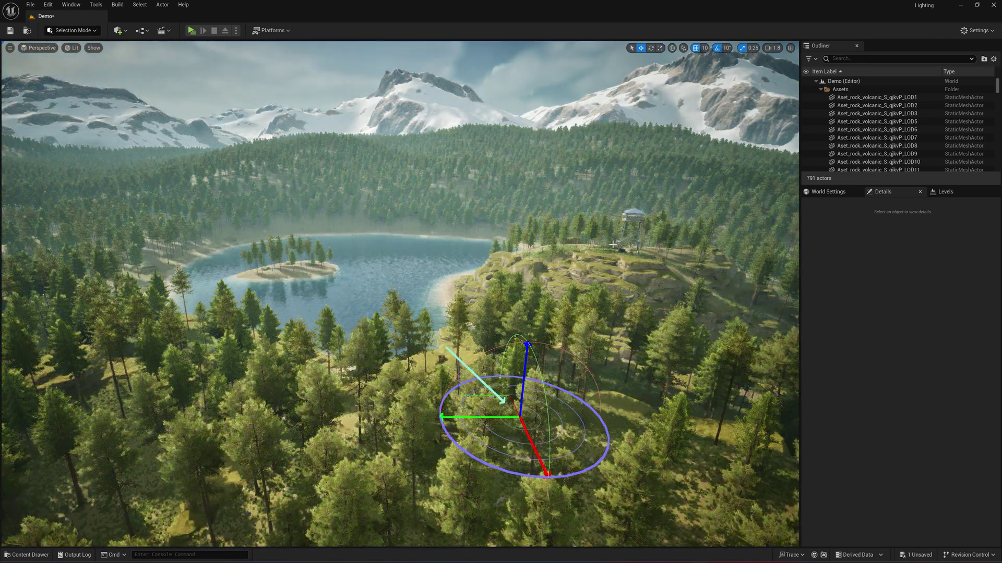
key("ctrl+l")
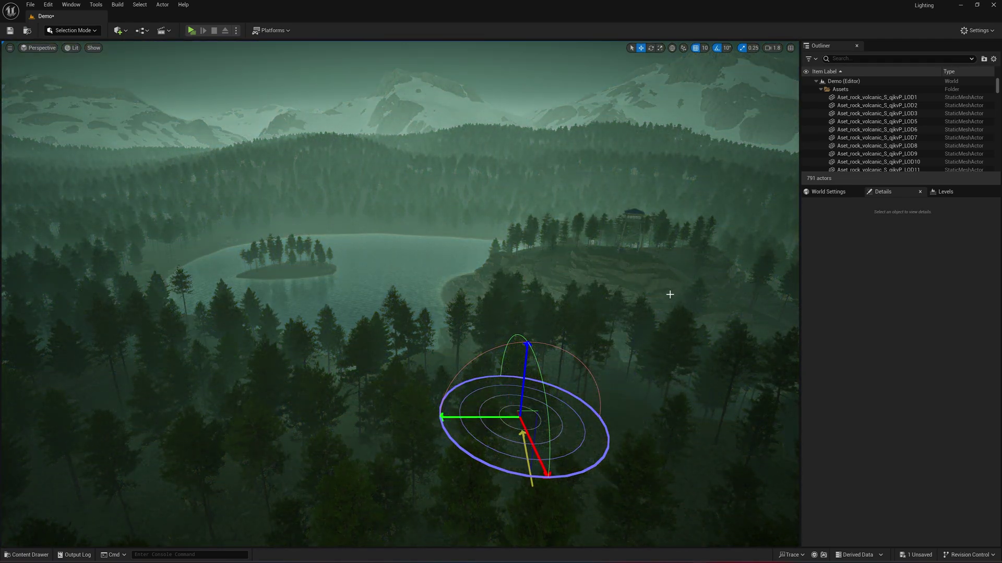
key("ctrl+l")
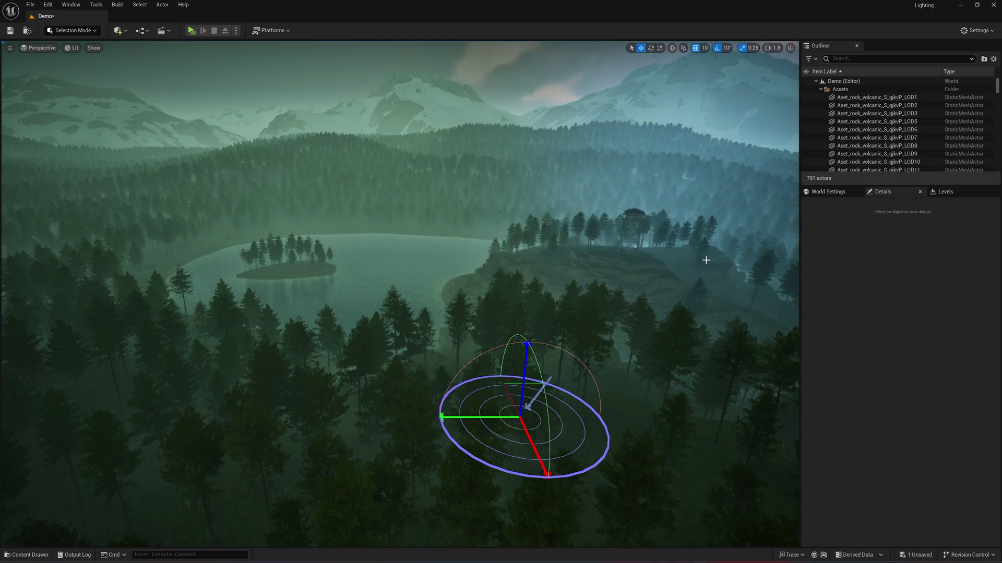
key("ctrl+l")
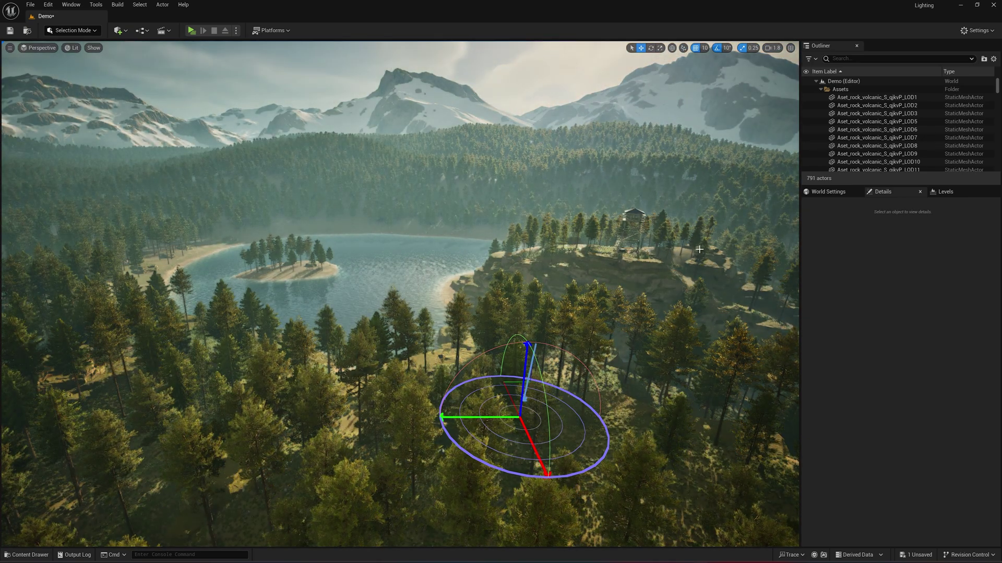
key("ctrl+l")
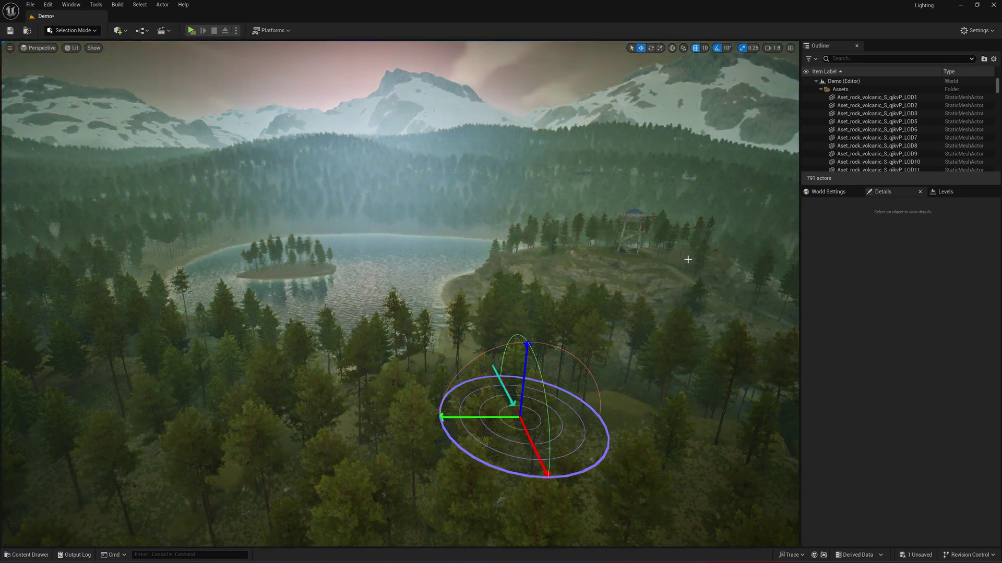
key("ctrl+l")
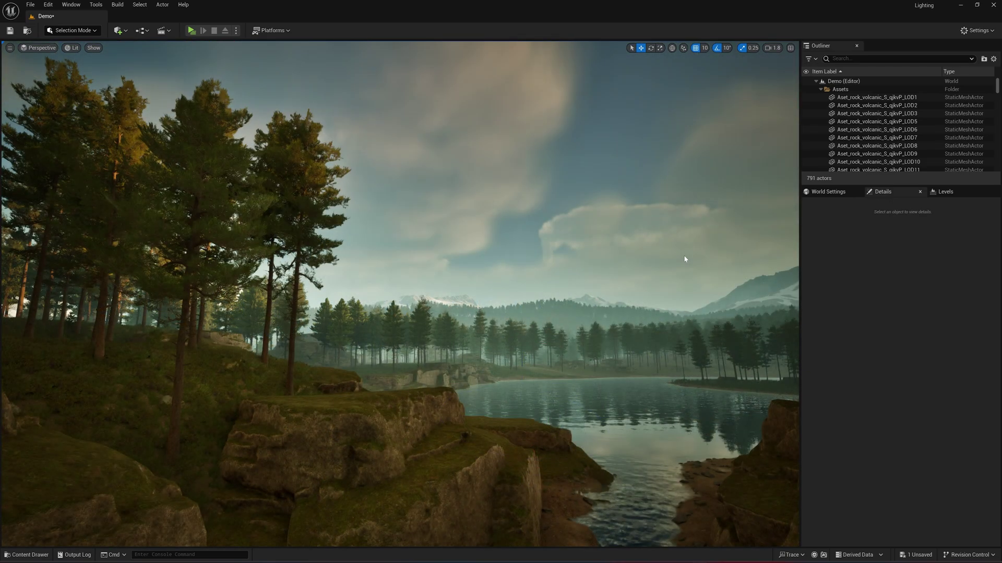
Try a dark lake, a low hazy glint and a horizon sun, then raise it high over the lake.
key("ctrl+l")
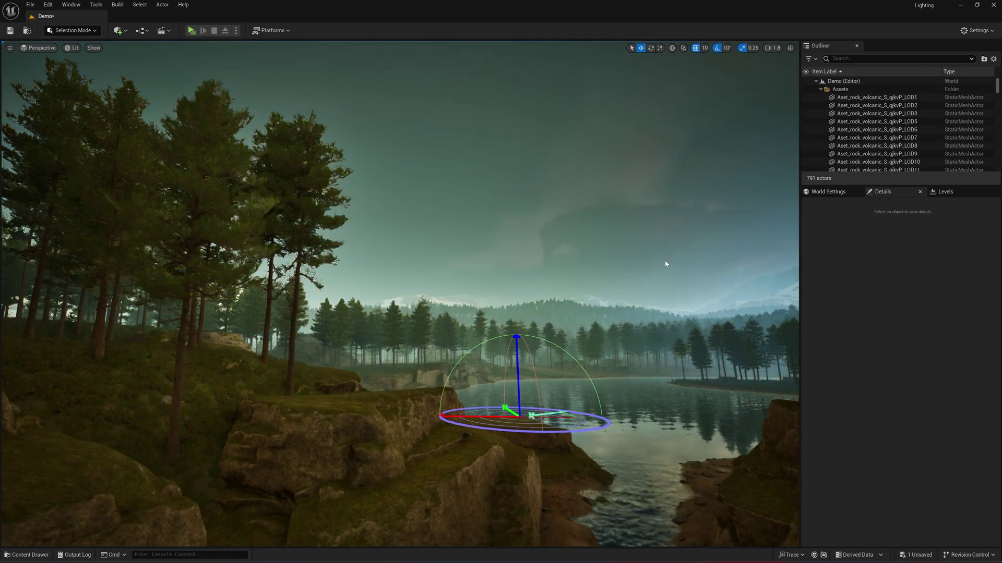
key("ctrl+l")
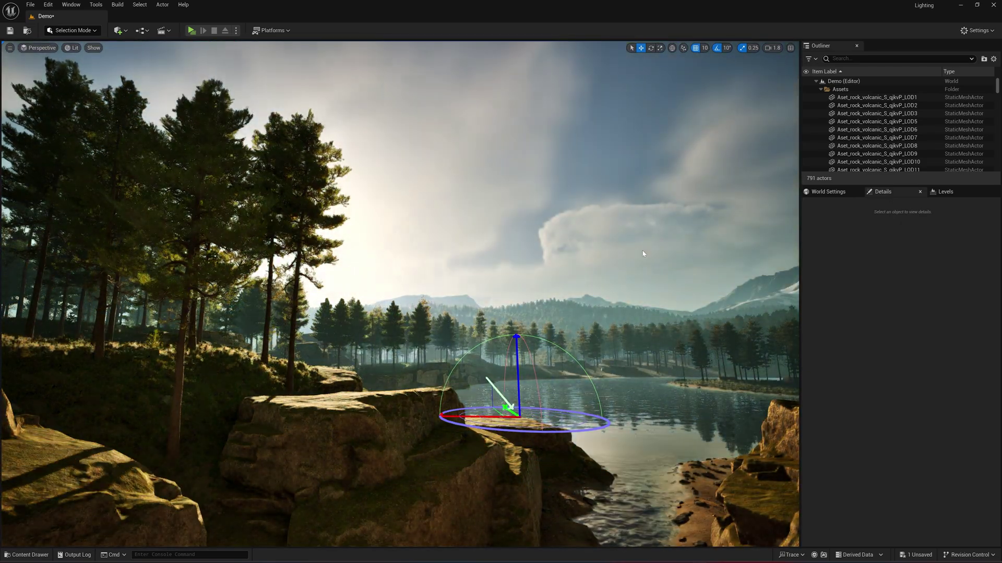
key("ctrl+l")
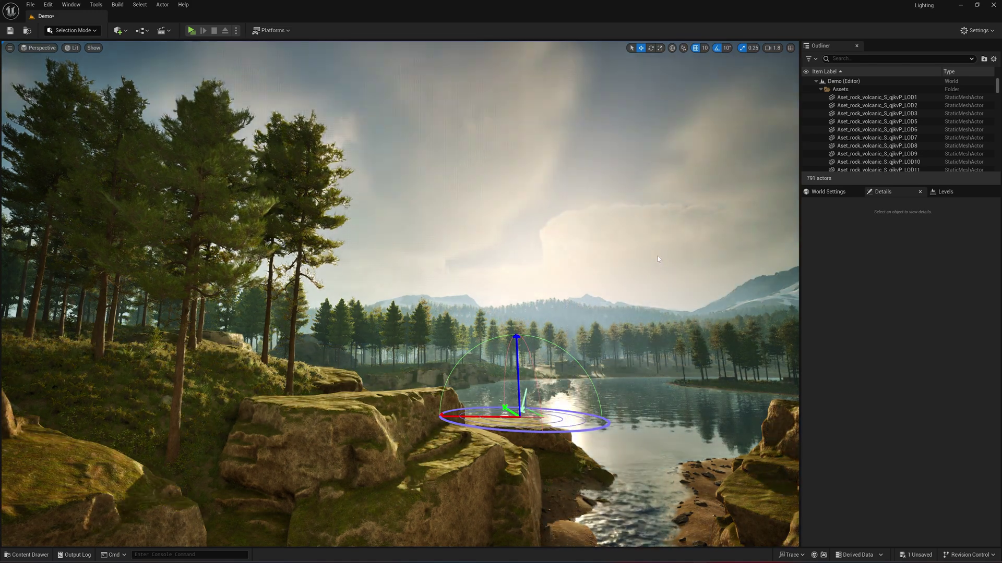
key("ctrl+l")
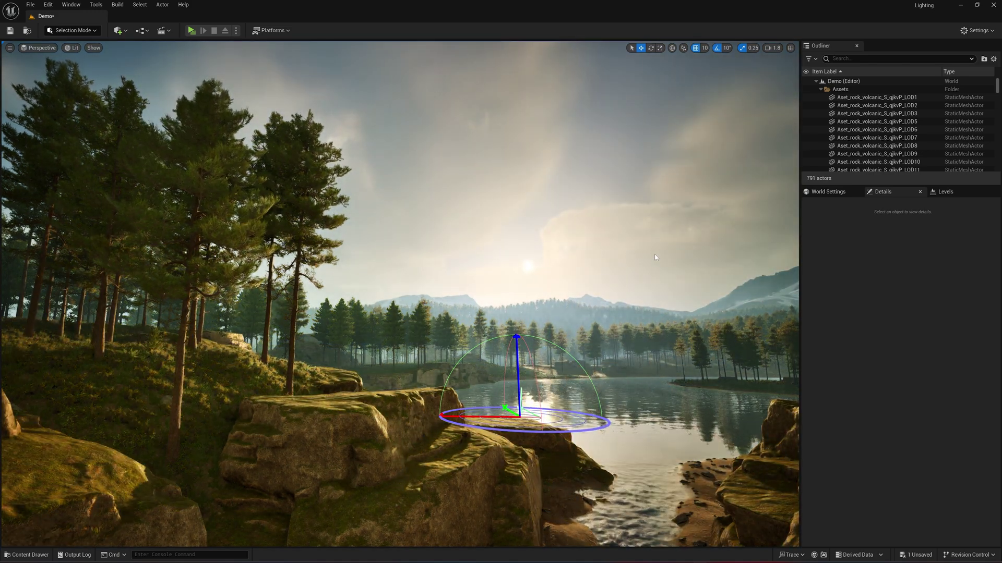
key("ctrl+l")
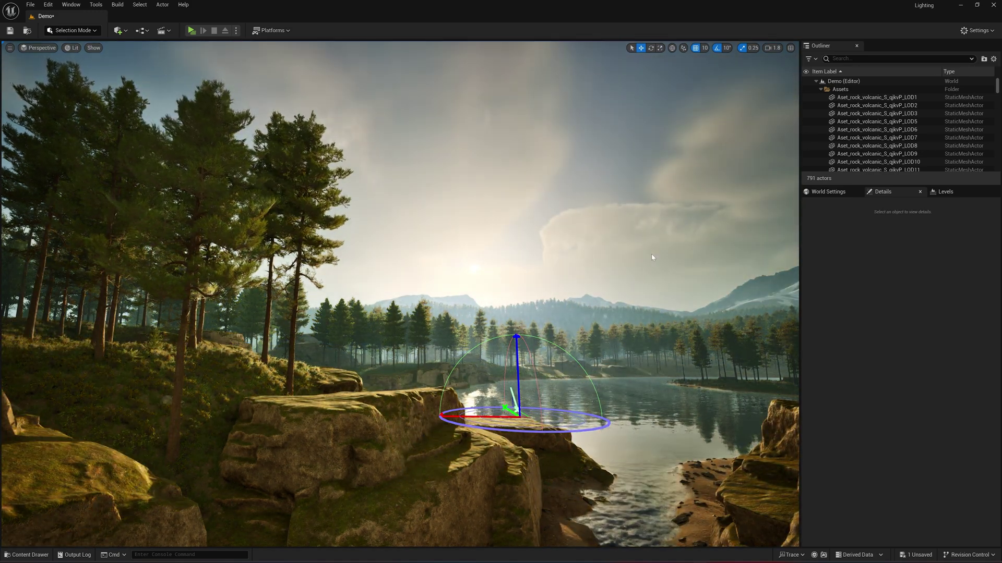
key("ctrl+l")
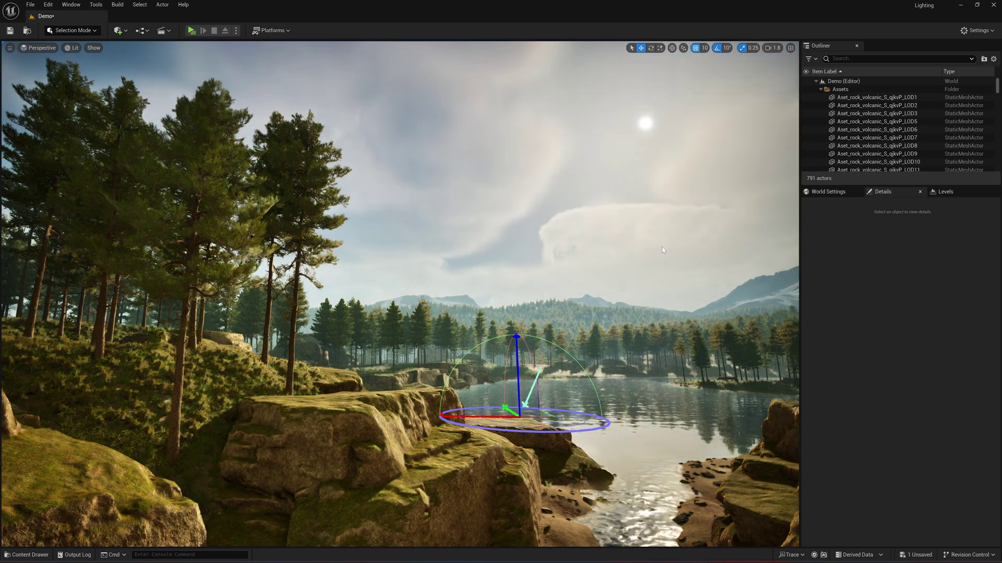